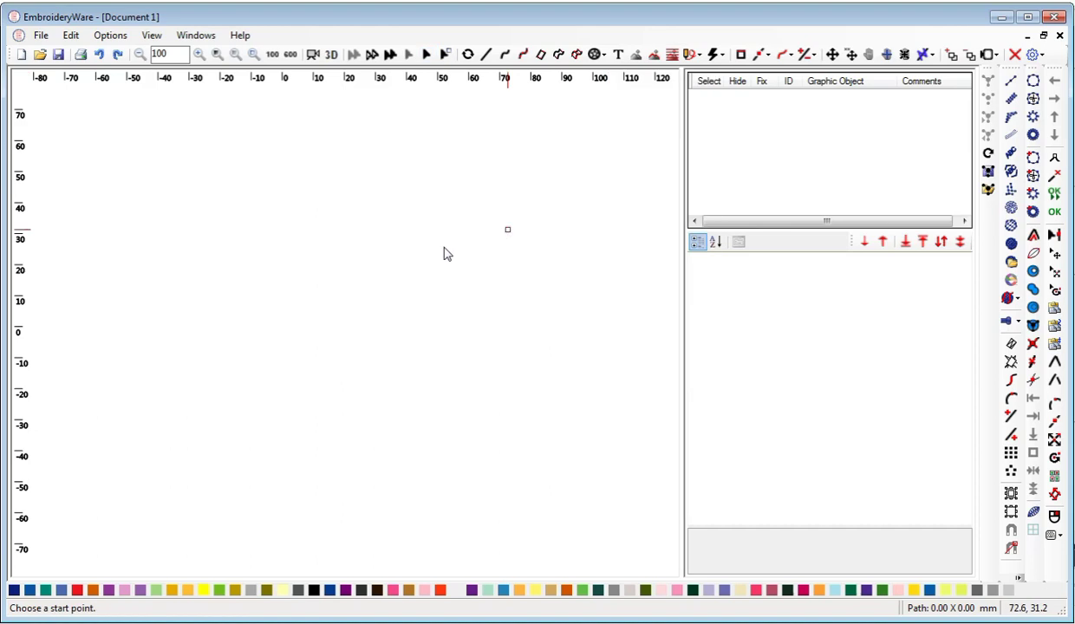
# - Draw a circle about 127.5 mm in diameter and select it
pyautogui.click(341, 113)
pyautogui.click(346, 514)
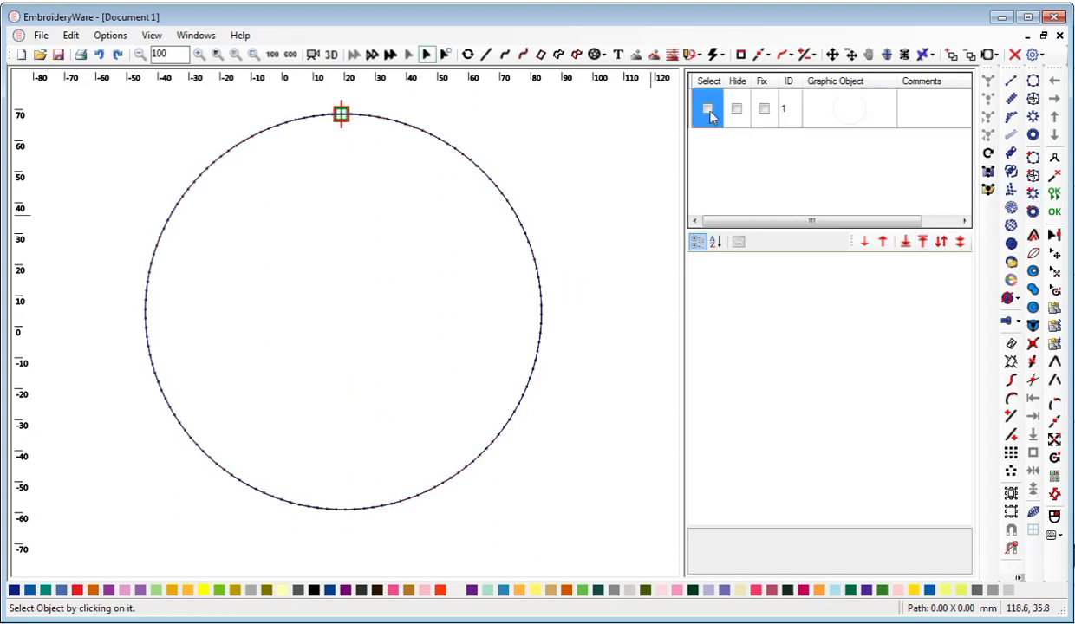
pyautogui.click(707, 110)
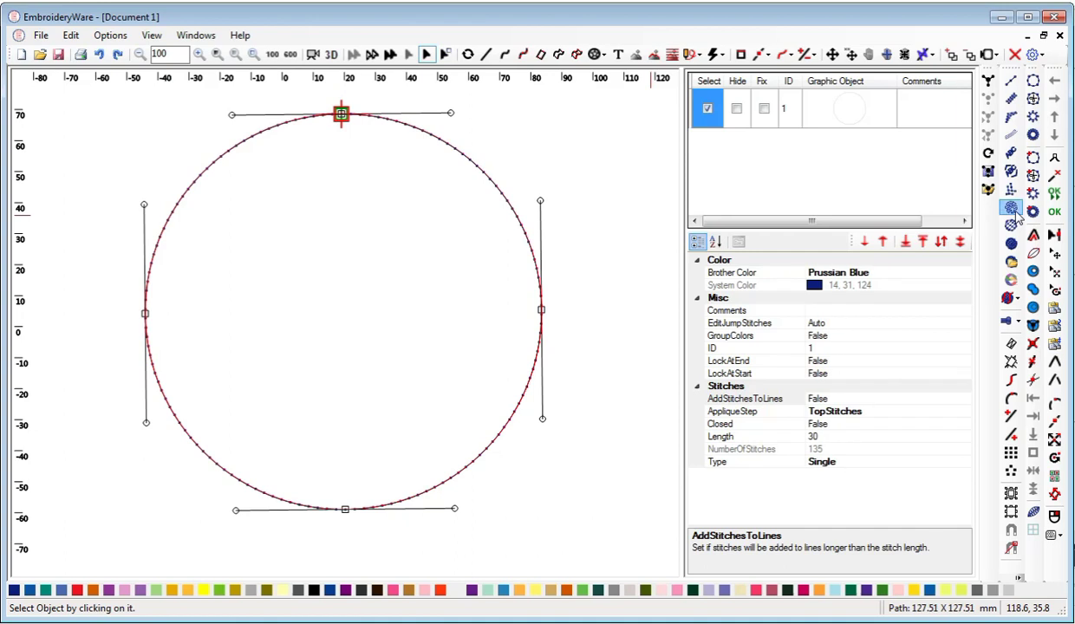
# - Apply a single motif fill to the selected circle using the DiagDots.stipat stitch pattern
pyautogui.click(1012, 209)
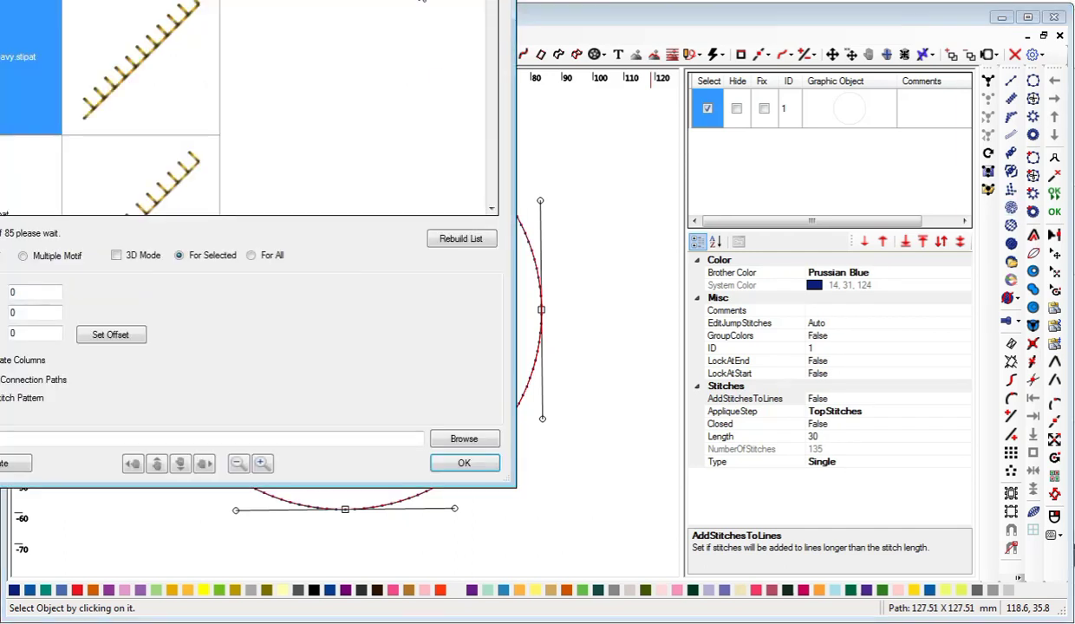
pyautogui.moveTo(603, 37); pyautogui.dragTo(899, 59)
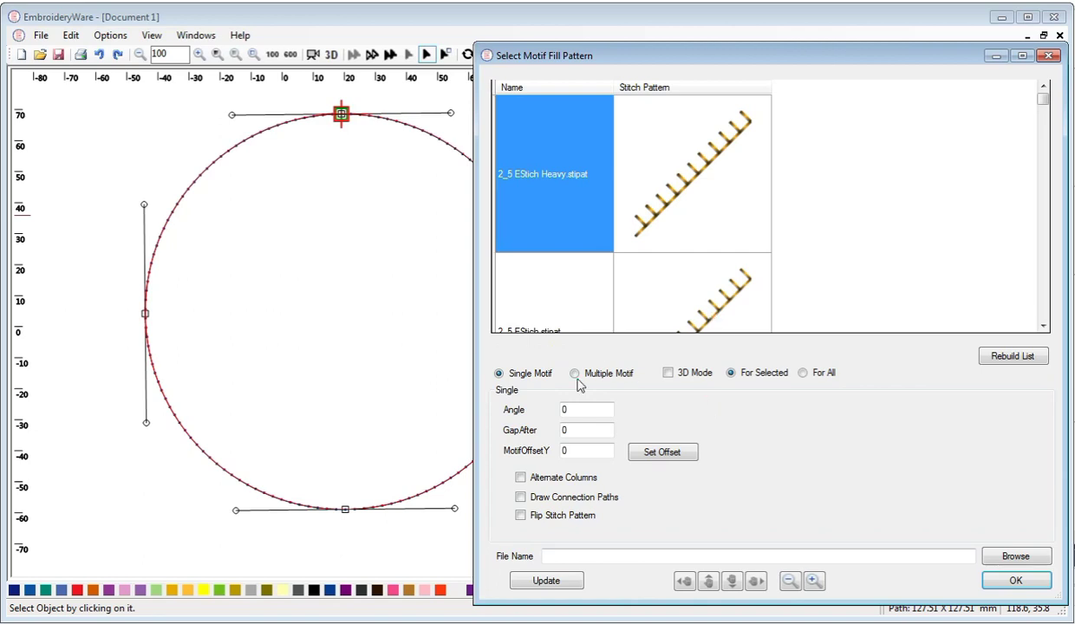
pyautogui.click(684, 584)
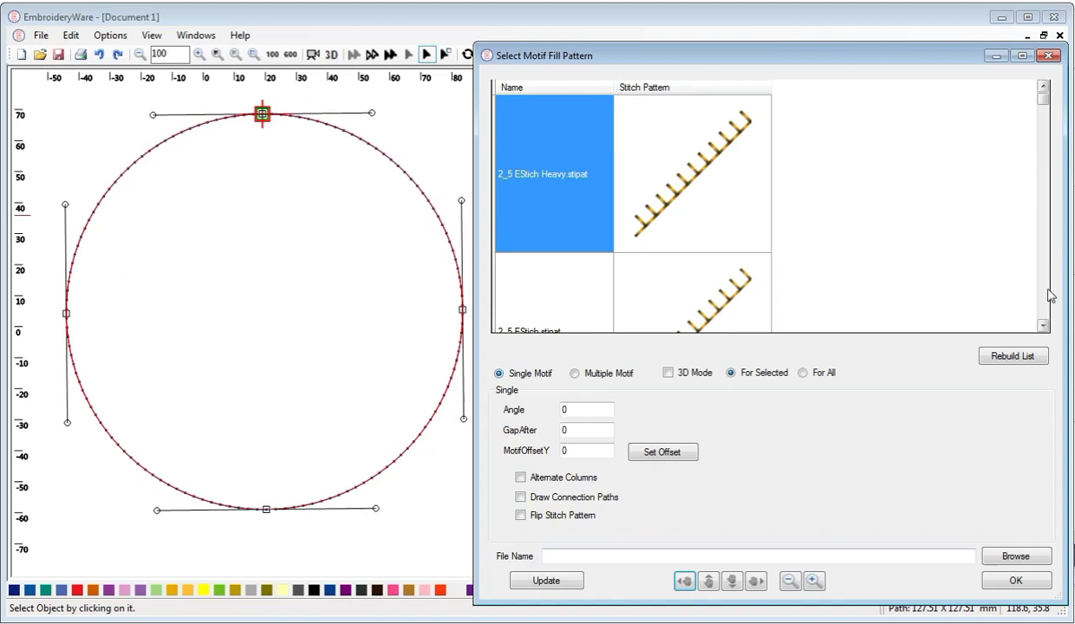
pyautogui.scroll(-3, 1049, 296)
pyautogui.scroll(-4, 1049, 297)
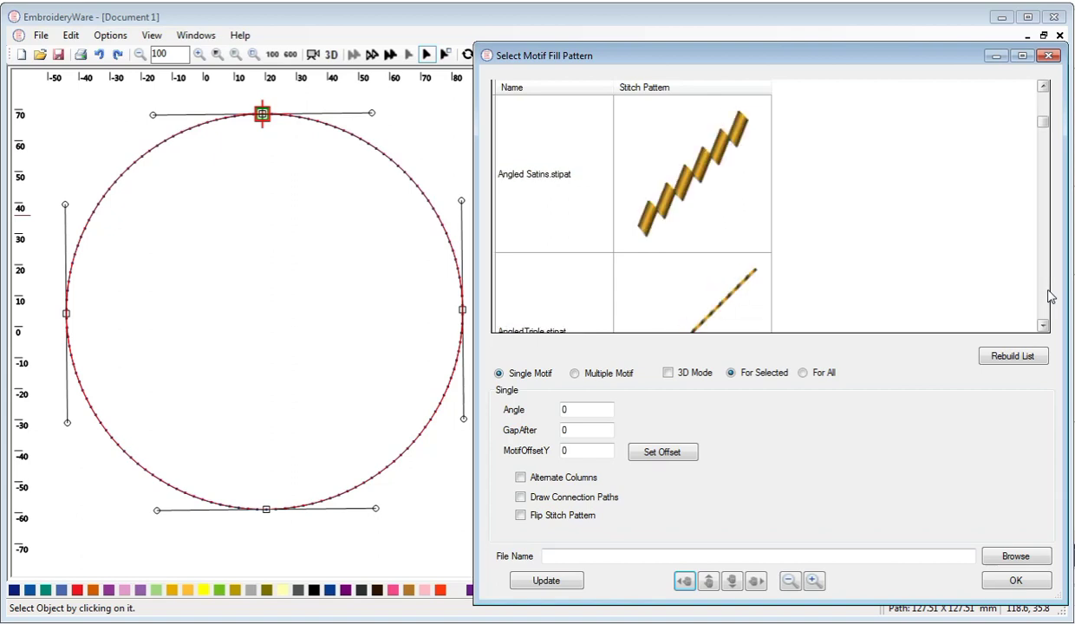
pyautogui.scroll(-4, 1049, 296)
pyautogui.scroll(-4, 1049, 296)
pyautogui.scroll(-3, 1049, 297)
pyautogui.scroll(-2, 1049, 296)
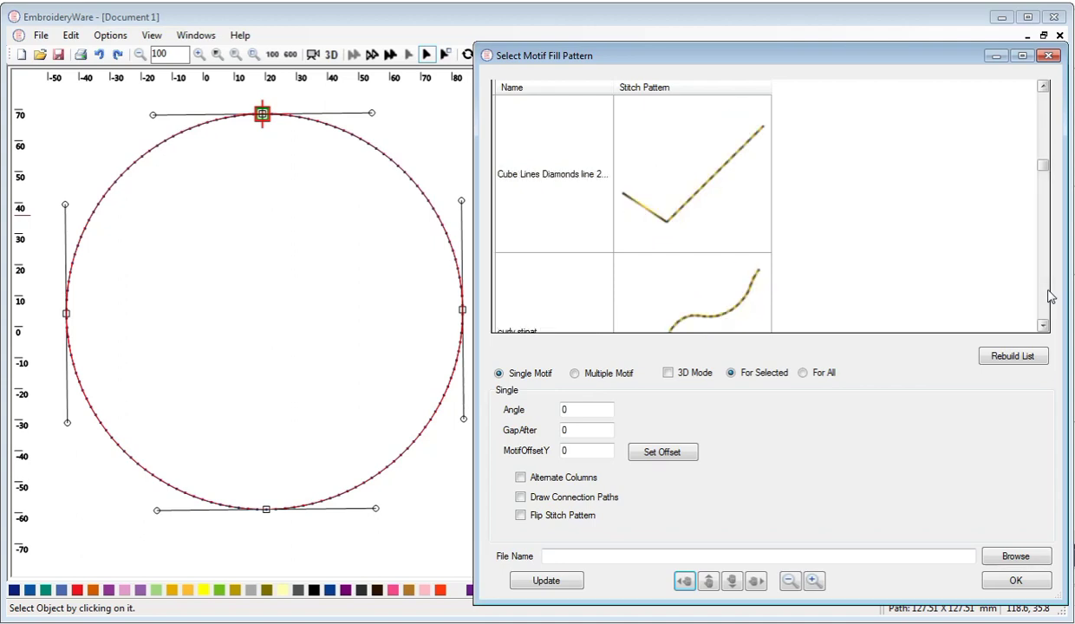
pyautogui.click(711, 183)
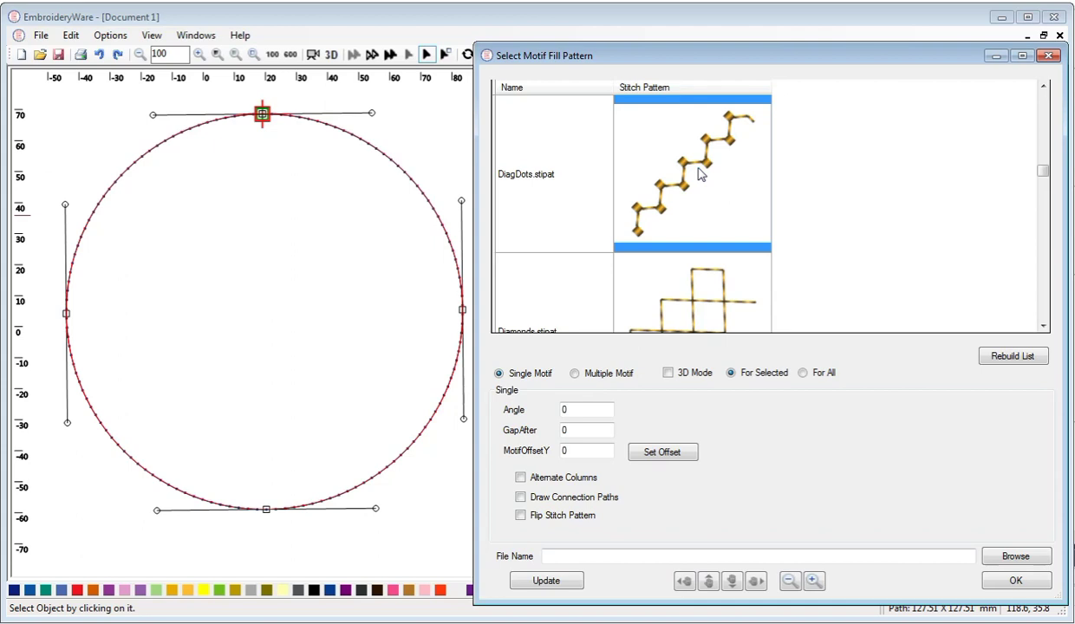
pyautogui.click(700, 175)
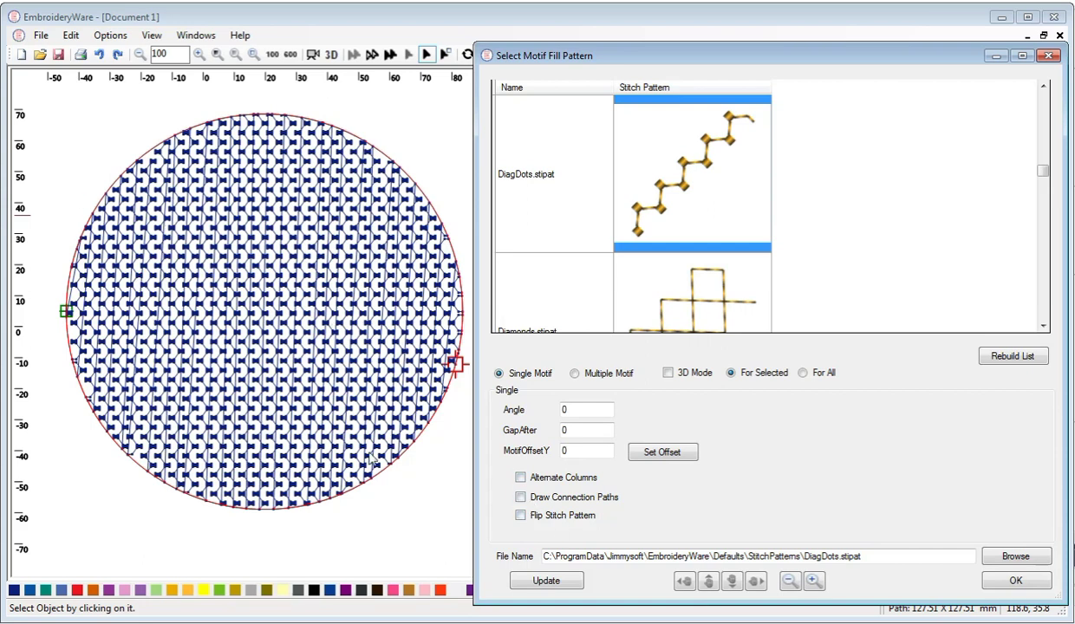
# - Enable Alternate Columns for the DiagDots fill and update the circle's stitches
pyautogui.click(521, 477)
pyautogui.click(546, 580)
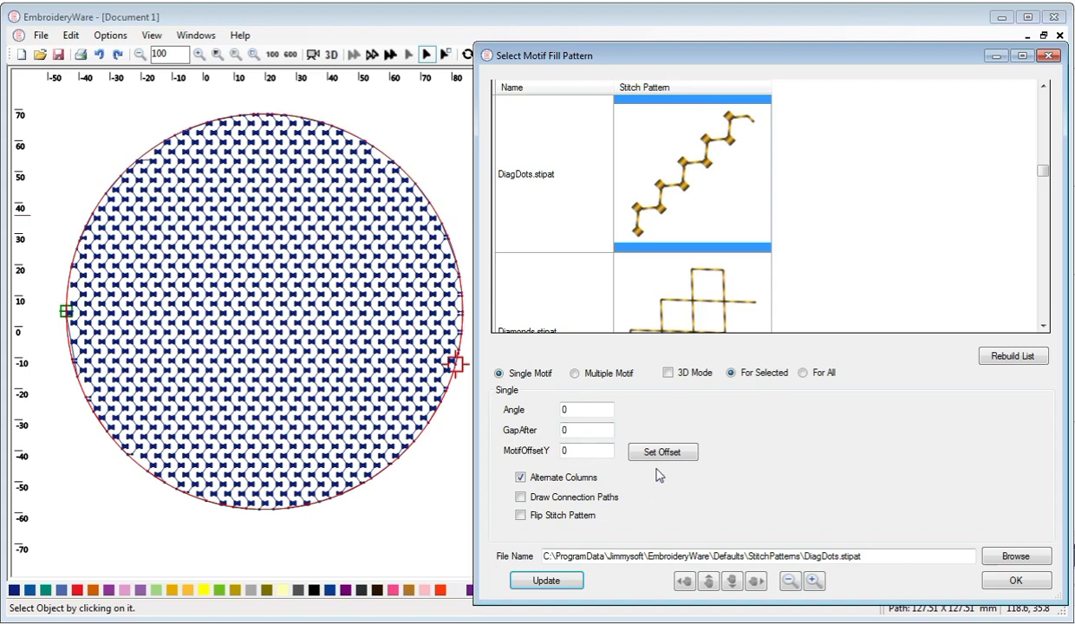
pyautogui.click(684, 582)
pyautogui.click(757, 583)
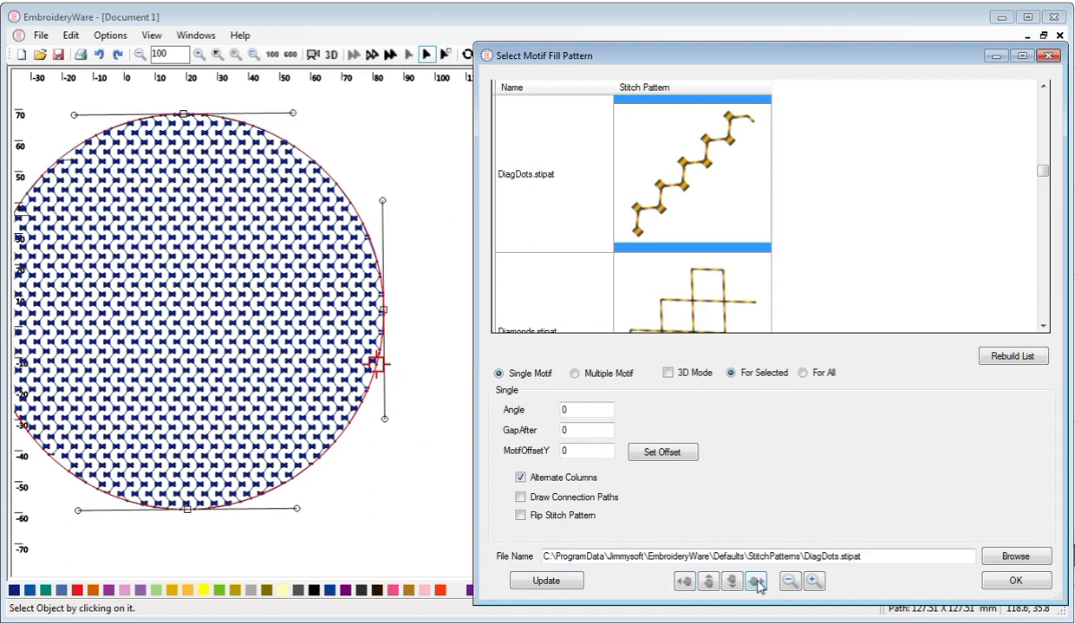
pyautogui.click(791, 581)
pyautogui.click(790, 581)
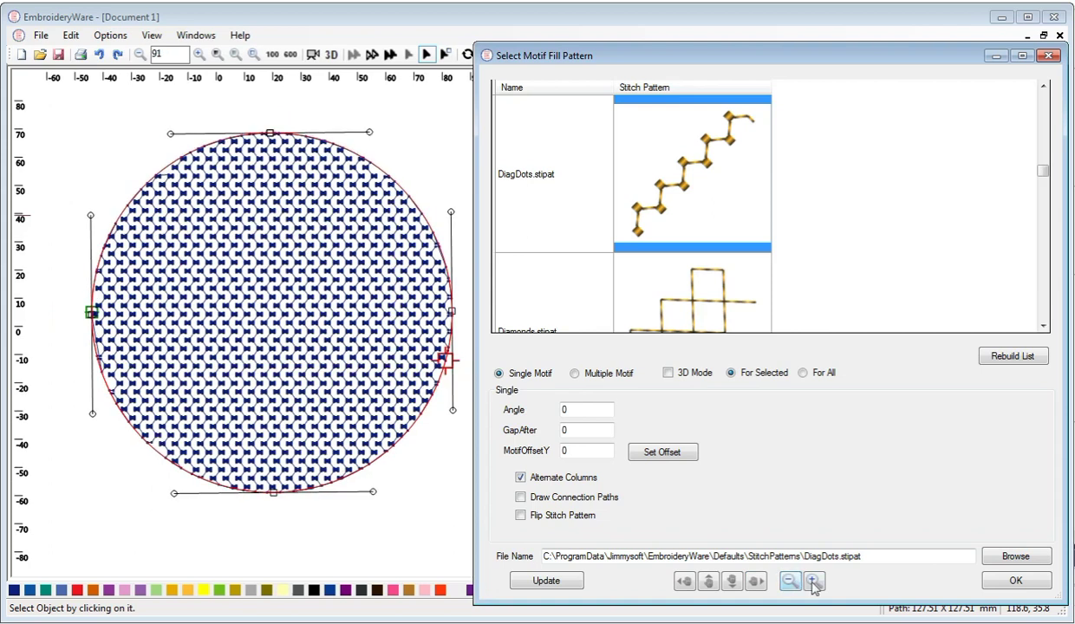
pyautogui.click(813, 581)
pyautogui.click(813, 581)
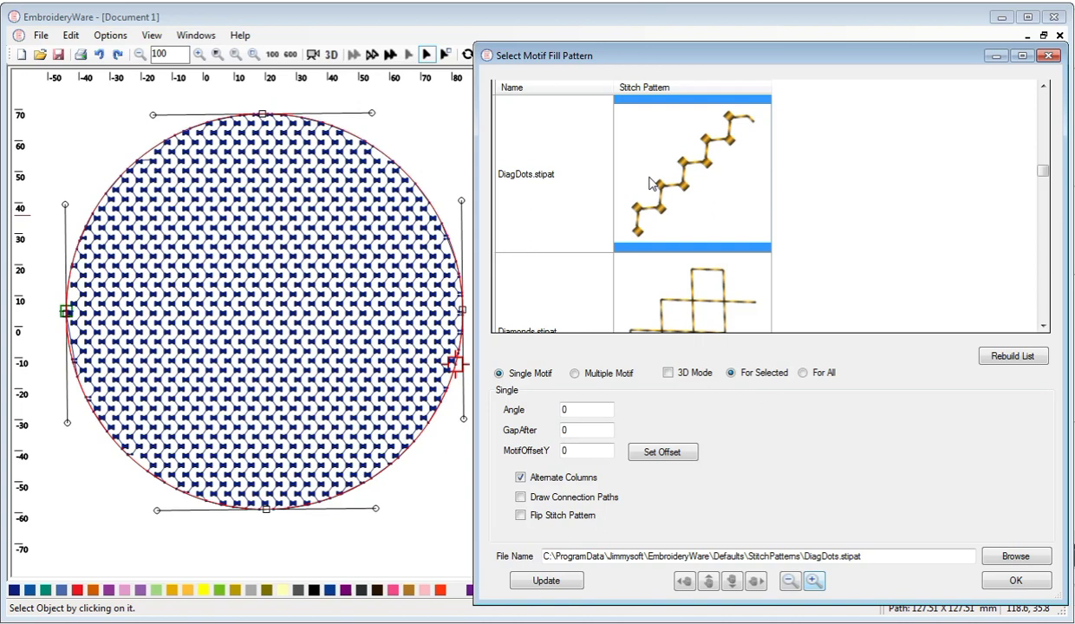
pyautogui.click(790, 583)
# - Switch the fill to Multiple Motif and add two DiagDots motif rows
pyautogui.click(605, 375)
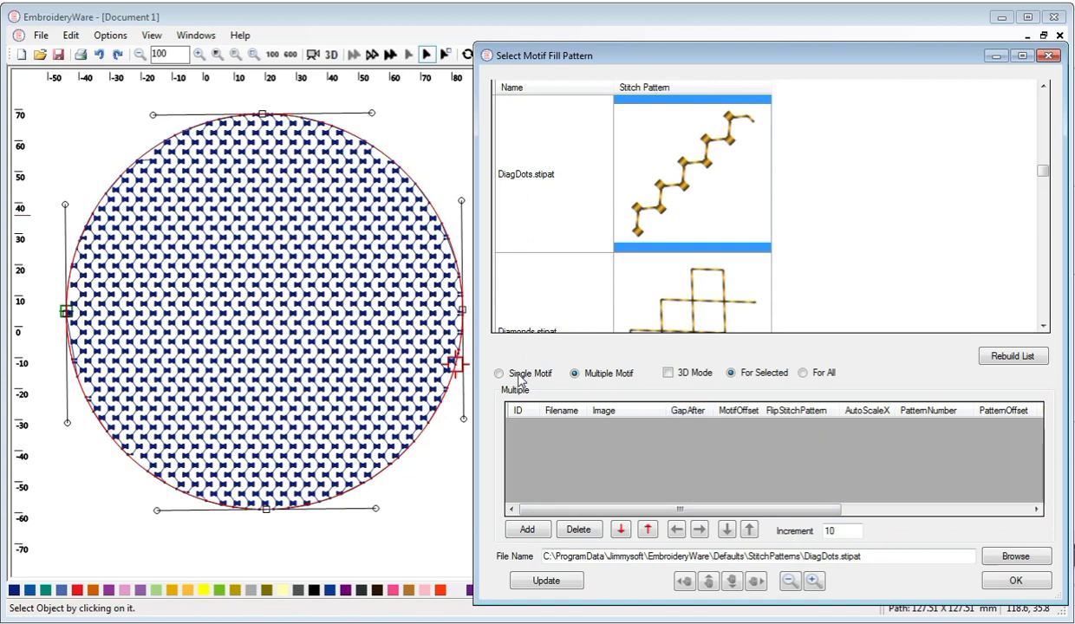
pyautogui.click(527, 530)
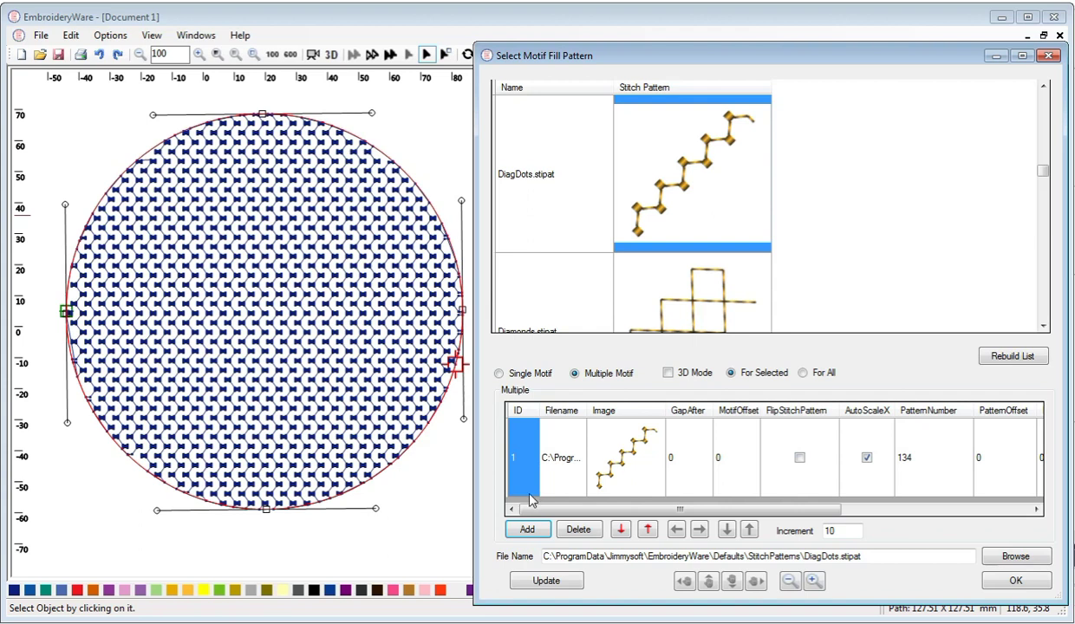
pyautogui.click(542, 529)
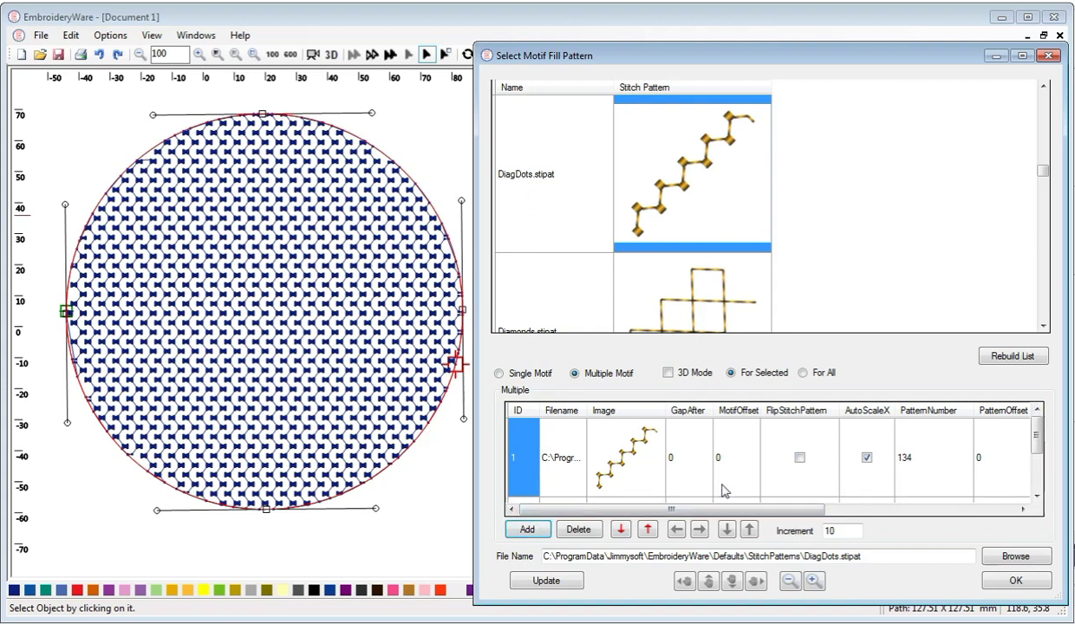
pyautogui.click(1037, 495)
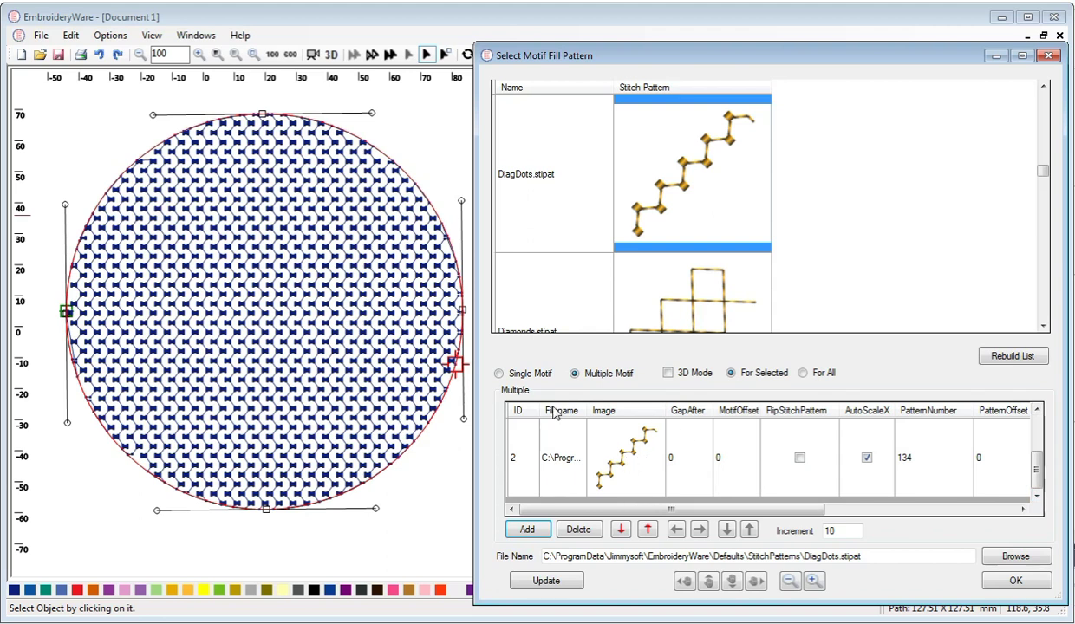
# - Replace the stitch pattern of the second motif row with HalfCircle.stipat
pyautogui.click(1046, 284)
pyautogui.click(1044, 280)
pyautogui.click(1044, 280)
pyautogui.click(1044, 280)
pyautogui.click(1044, 280)
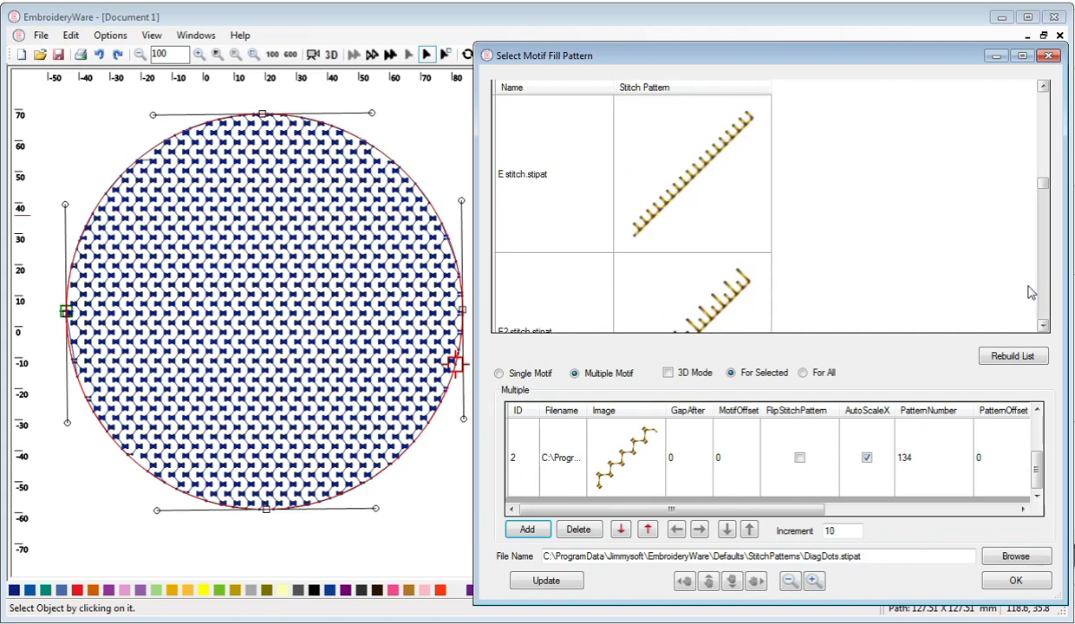
pyautogui.click(574, 461)
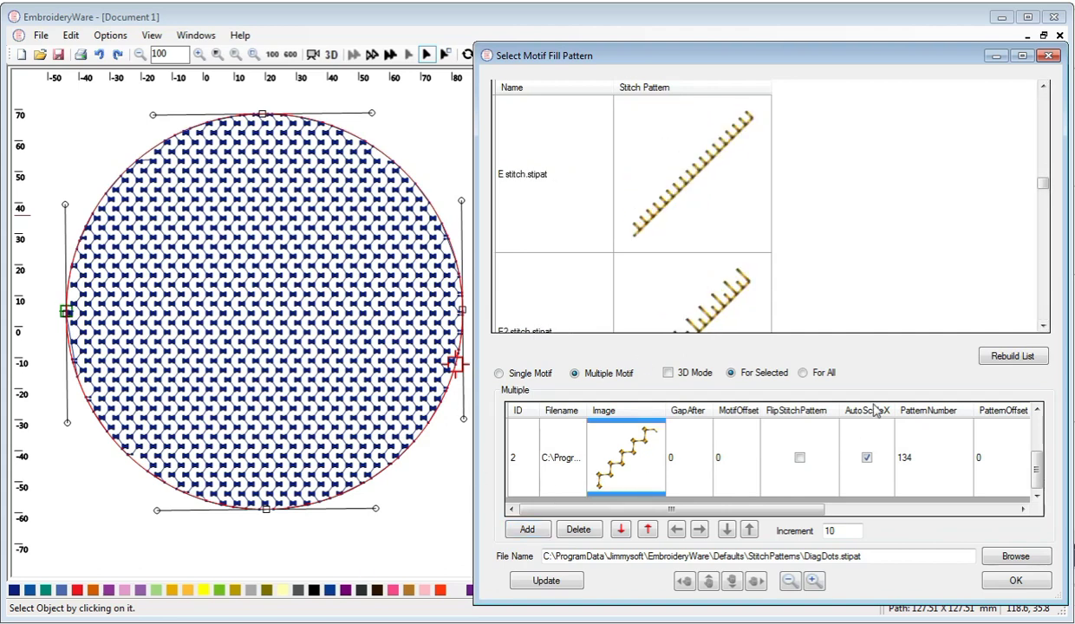
pyautogui.click(1044, 303)
pyautogui.click(1045, 303)
pyautogui.click(1044, 302)
pyautogui.click(1045, 303)
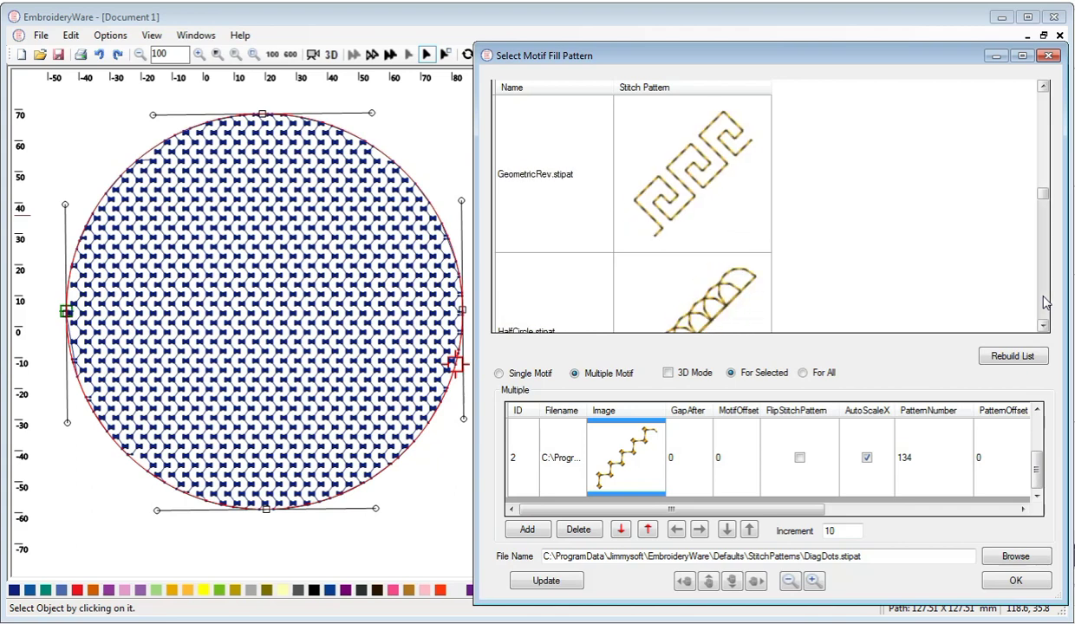
pyautogui.click(693, 305)
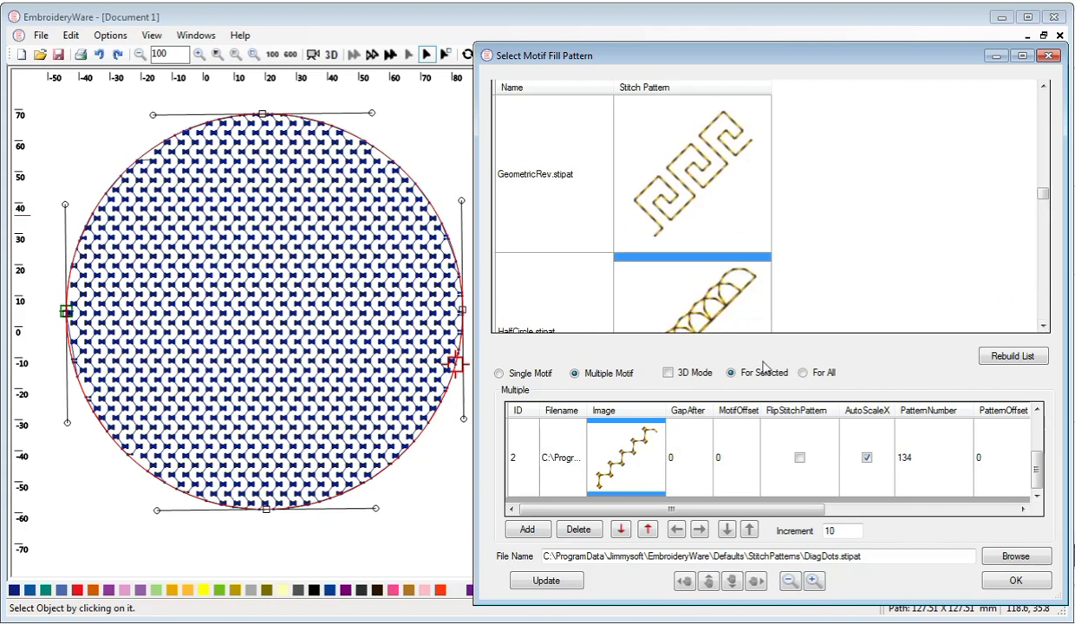
pyautogui.click(628, 464)
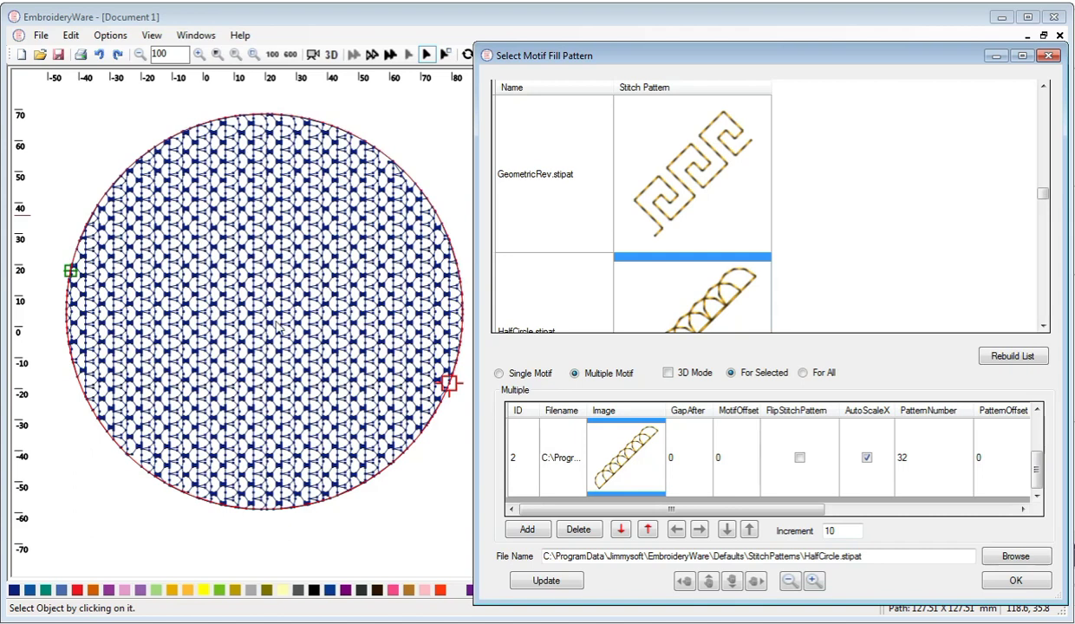
# - Set GapAfter to 40 for the HalfCircle motif in the second row and update the fill
pyautogui.click(728, 468)
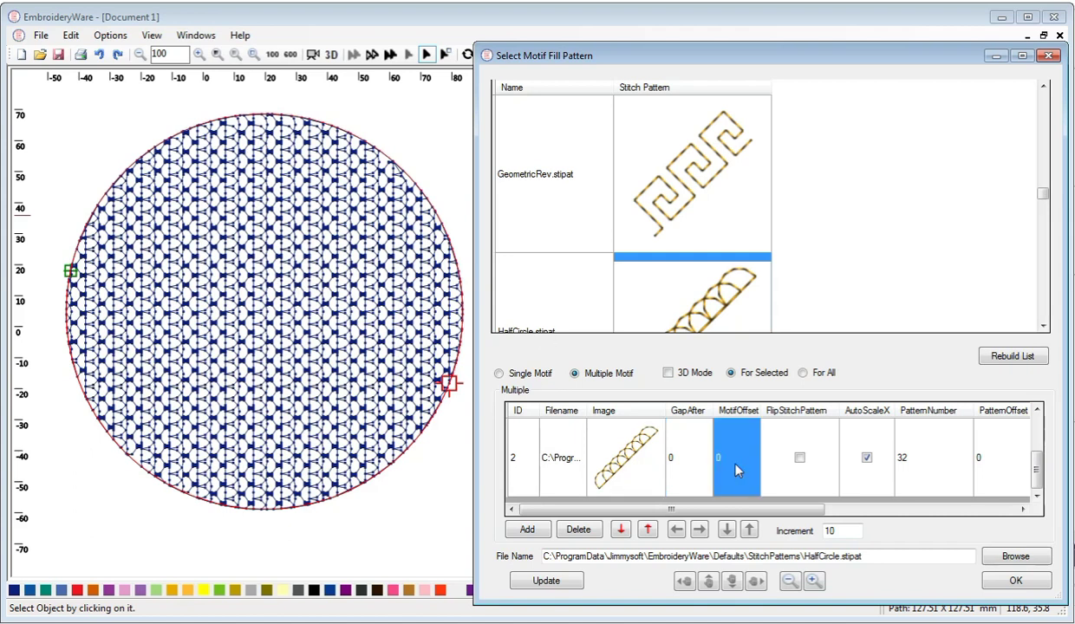
pyautogui.click(734, 462)
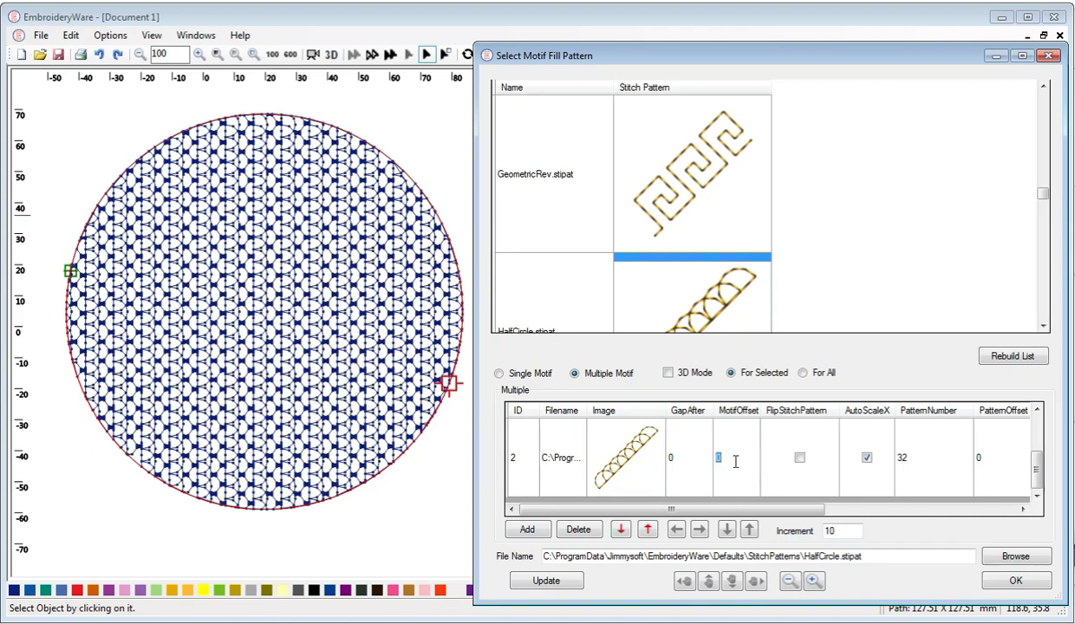
pyautogui.click(692, 472)
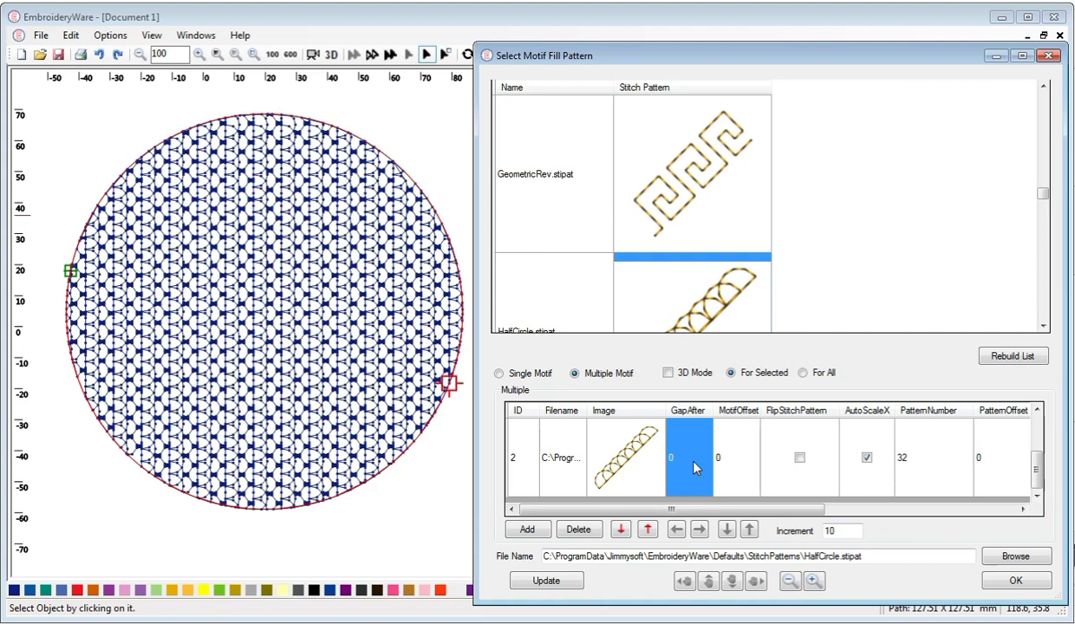
pyautogui.write('40')
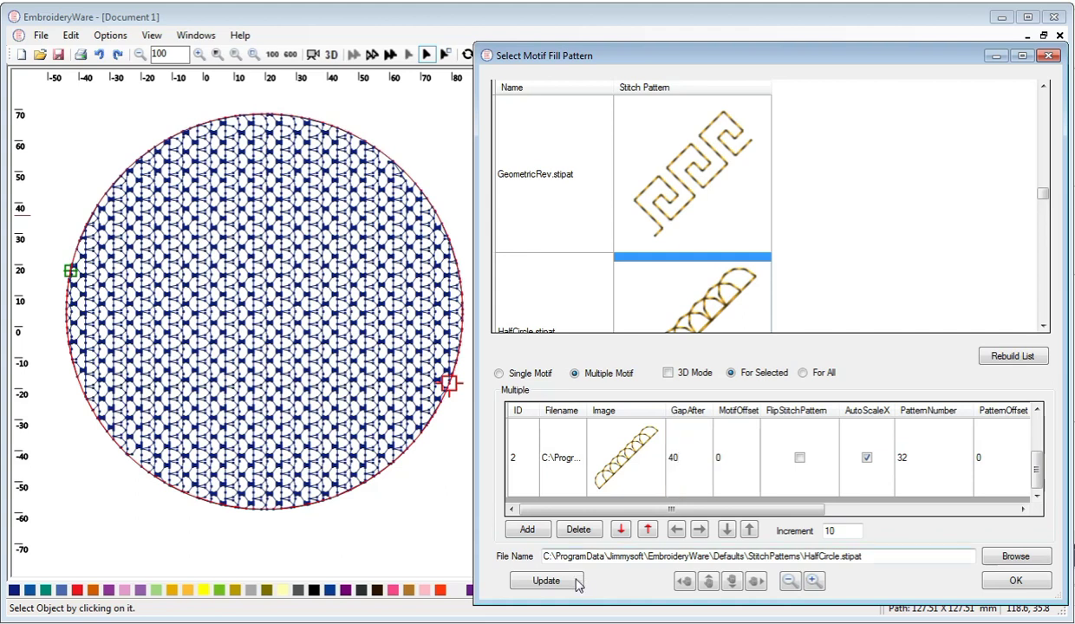
pyautogui.click(579, 584)
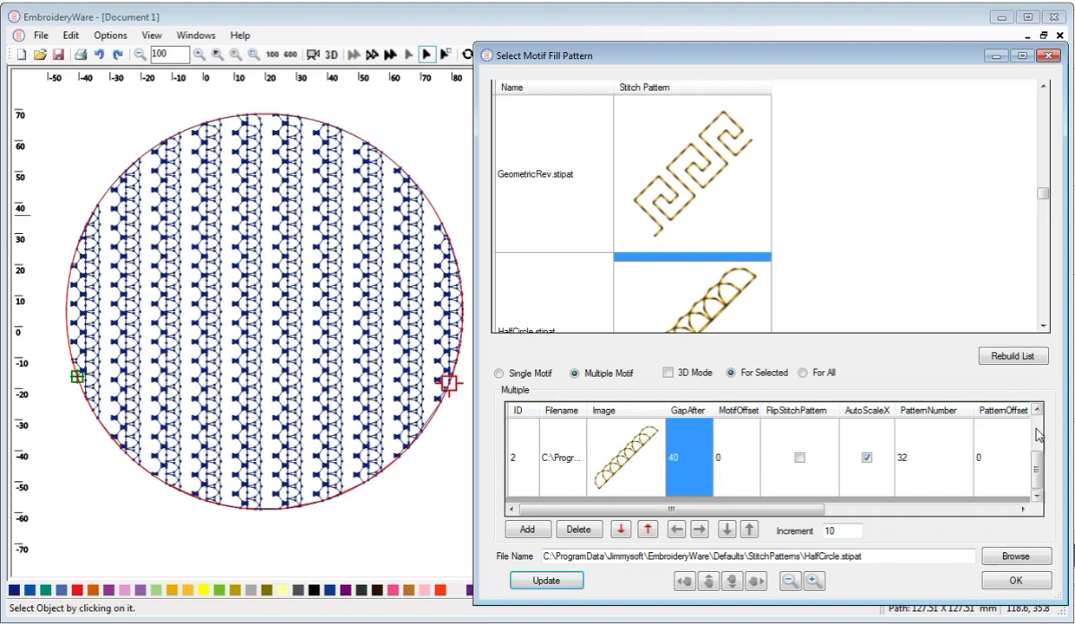
# - Set GapAfter to 40 for the DiagDots motif in the first row and update the fill
pyautogui.scroll(1, 1005, 433)
pyautogui.click(704, 470)
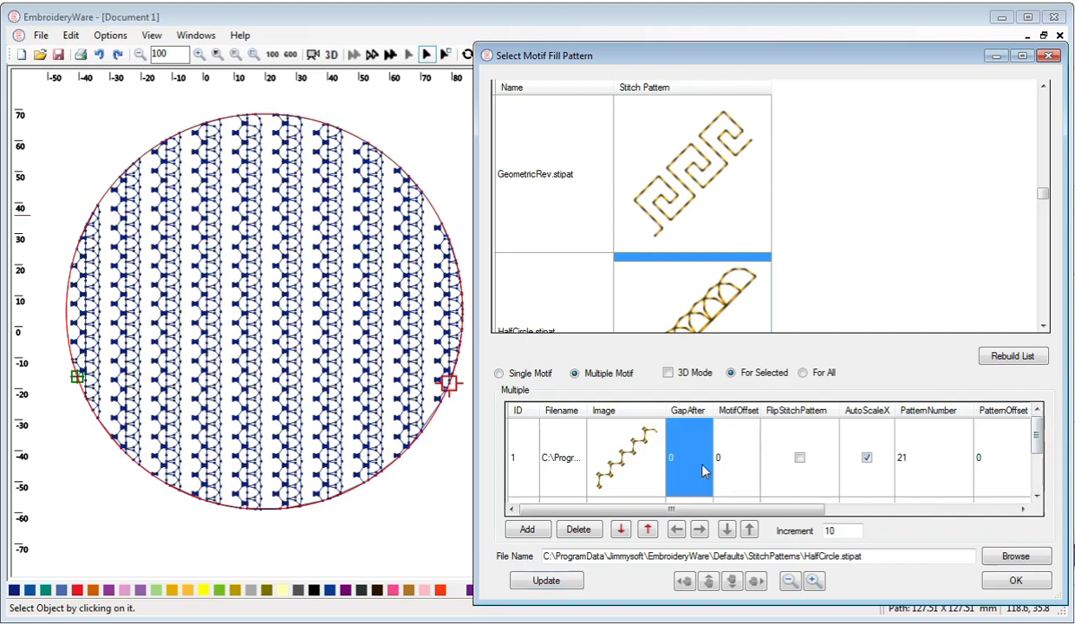
pyautogui.write('40')
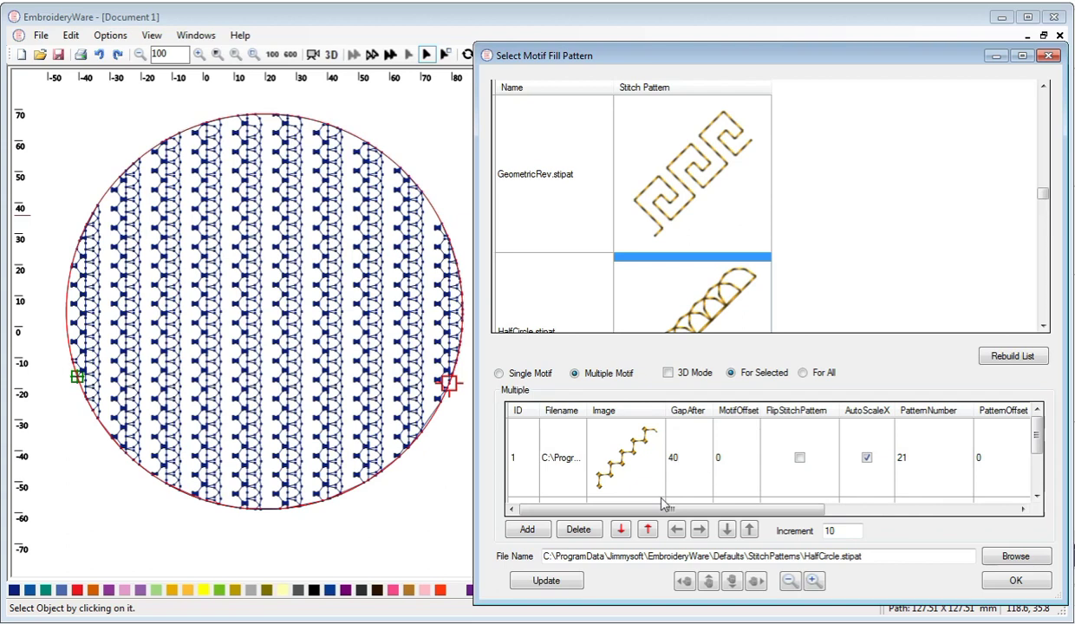
pyautogui.click(565, 582)
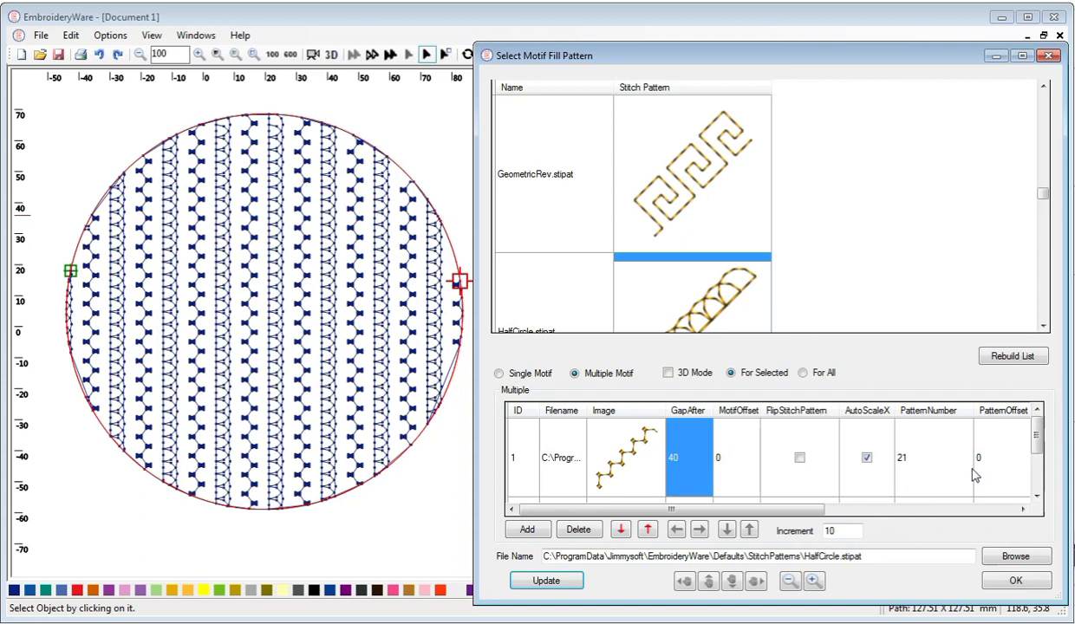
# - Add a third HalfCircle motif row after the second row
pyautogui.scroll(-1, 1004, 481)
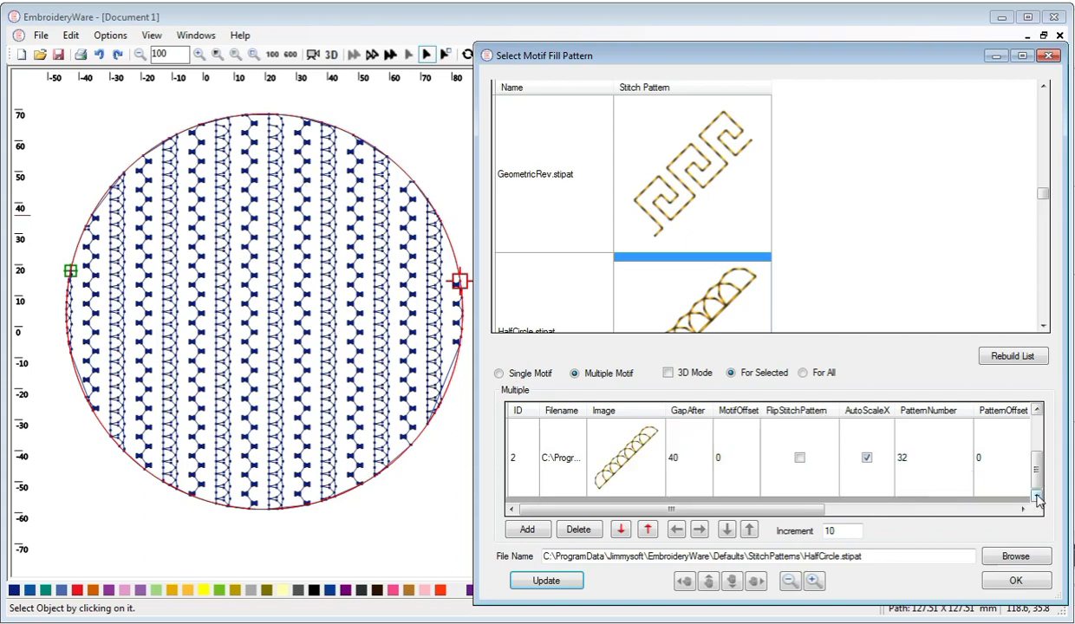
pyautogui.click(520, 453)
pyautogui.click(526, 529)
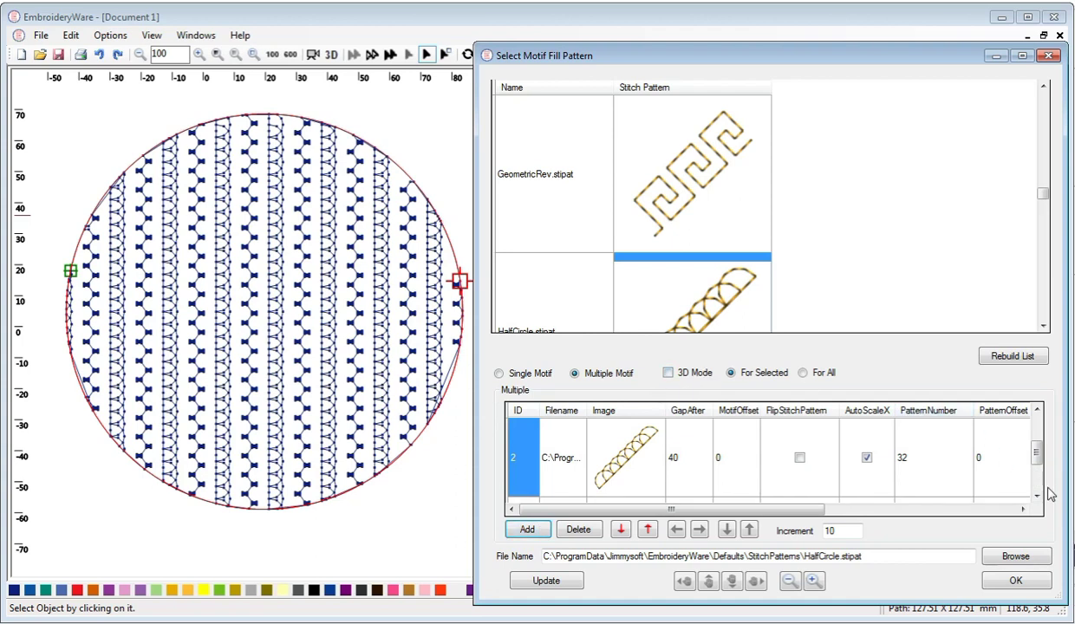
pyautogui.scroll(-1, 1007, 481)
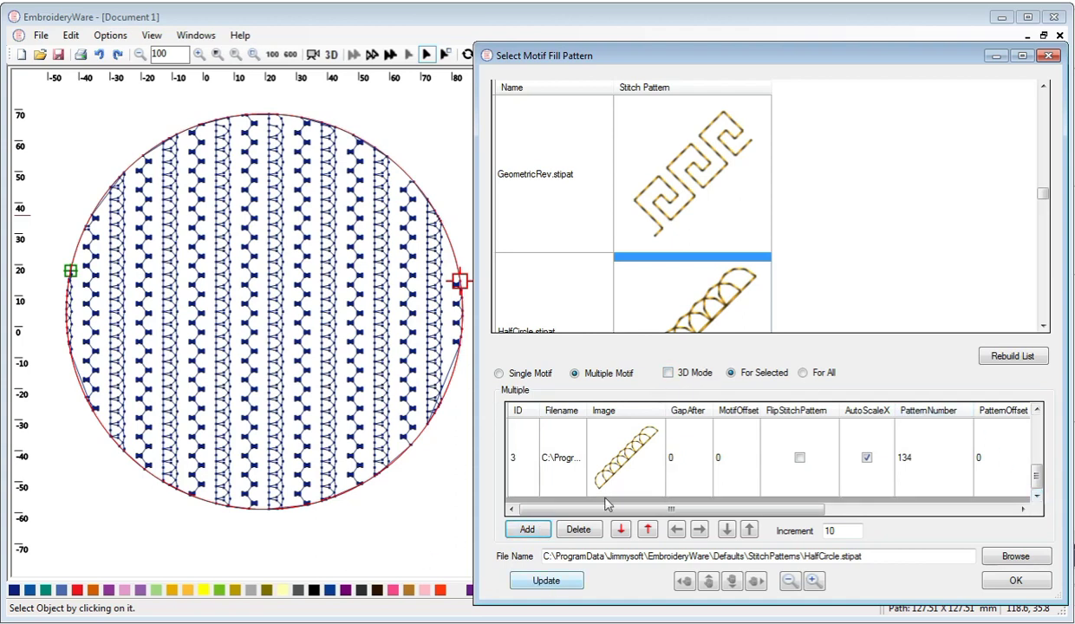
# - Set GapAfter to 40 for the third motif row and update the fill
pyautogui.click(693, 469)
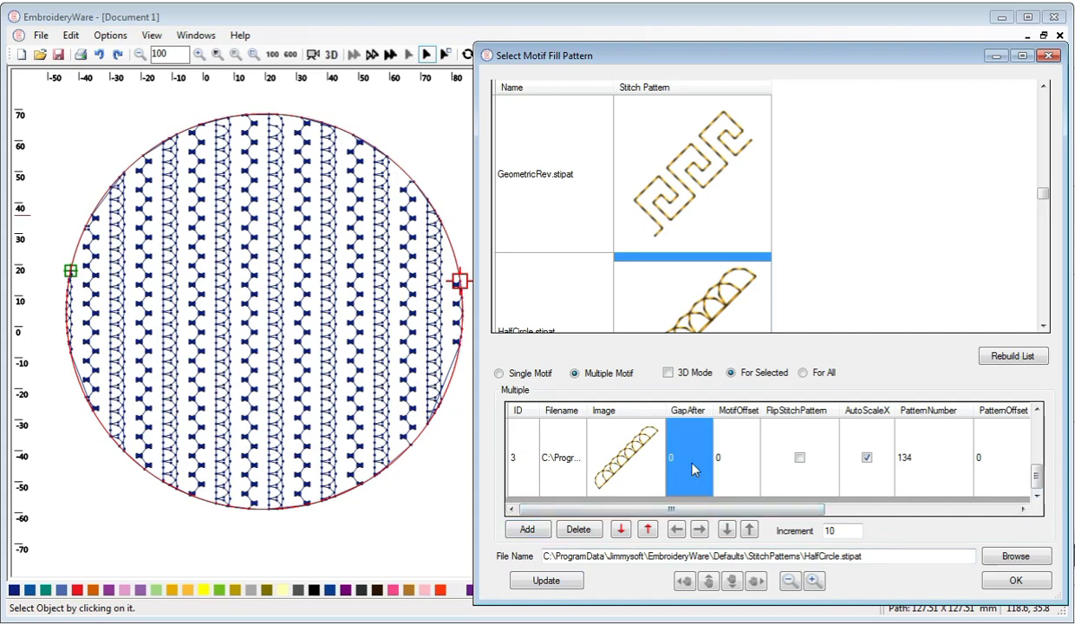
pyautogui.write('4')
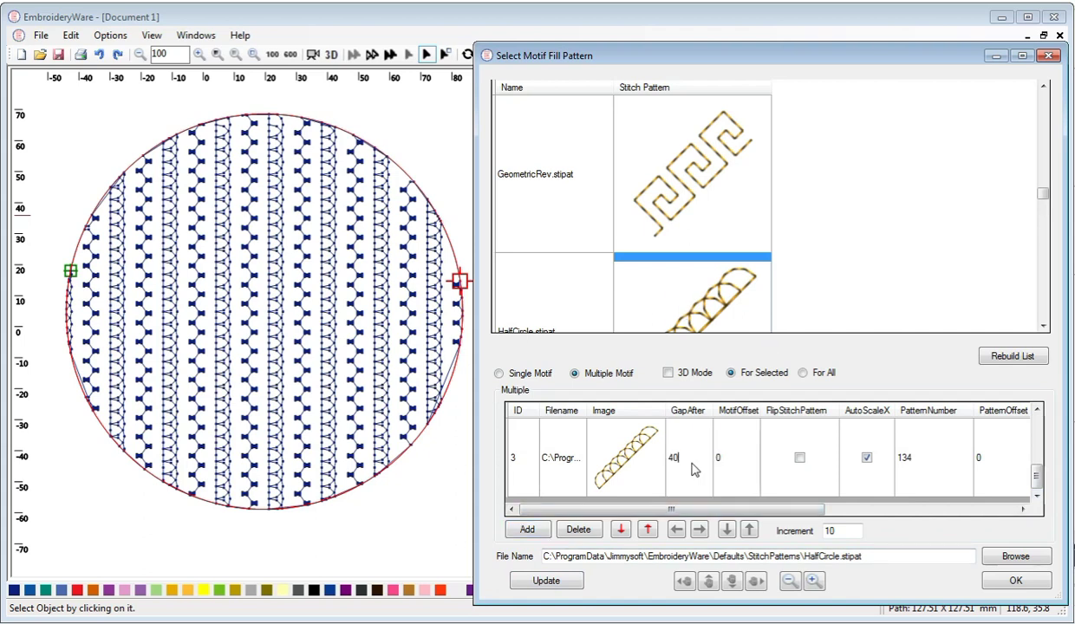
pyautogui.write('0')
pyautogui.click(574, 583)
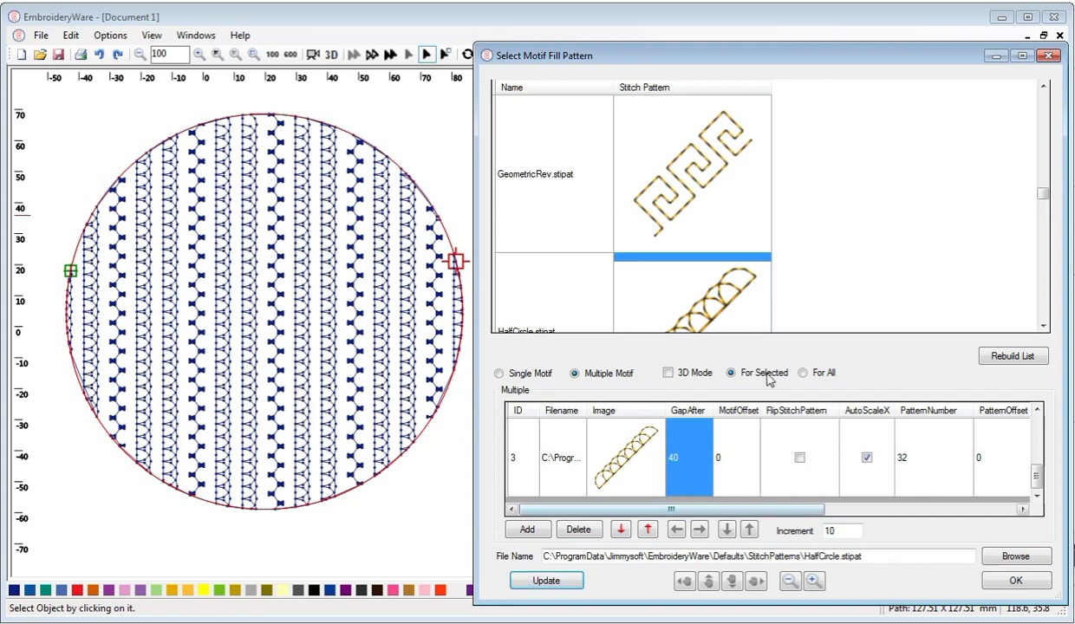
# - Replace the stitch pattern of the third motif row with Quilt stitch.stipat
pyautogui.scroll(-1, 1043, 302)
pyautogui.scroll(-2, 1046, 302)
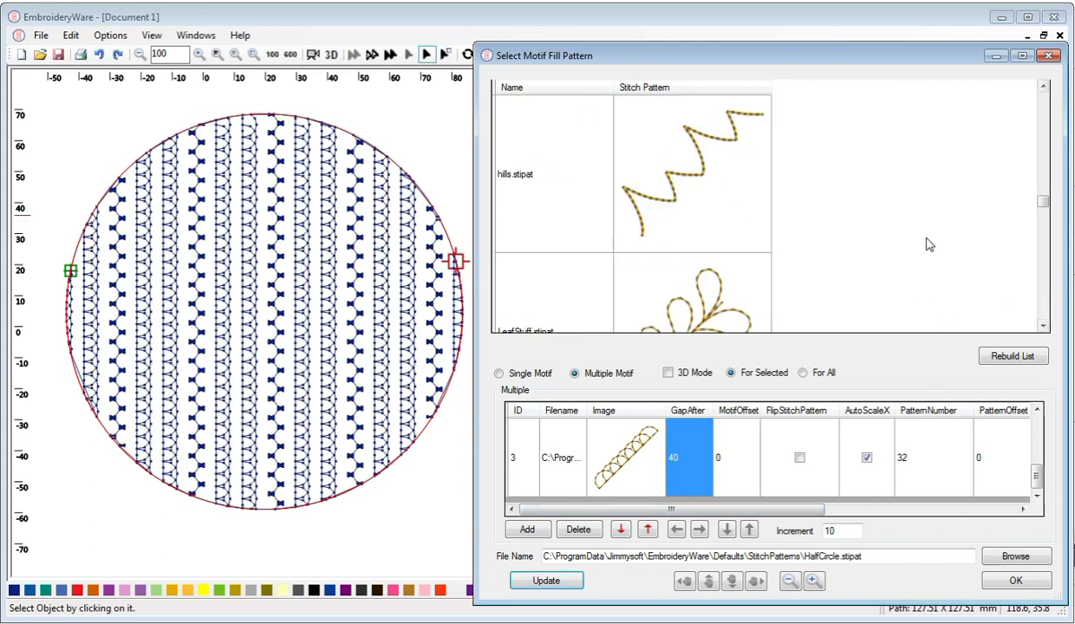
pyautogui.scroll(-1, 1036, 260)
pyautogui.scroll(-4, 1043, 266)
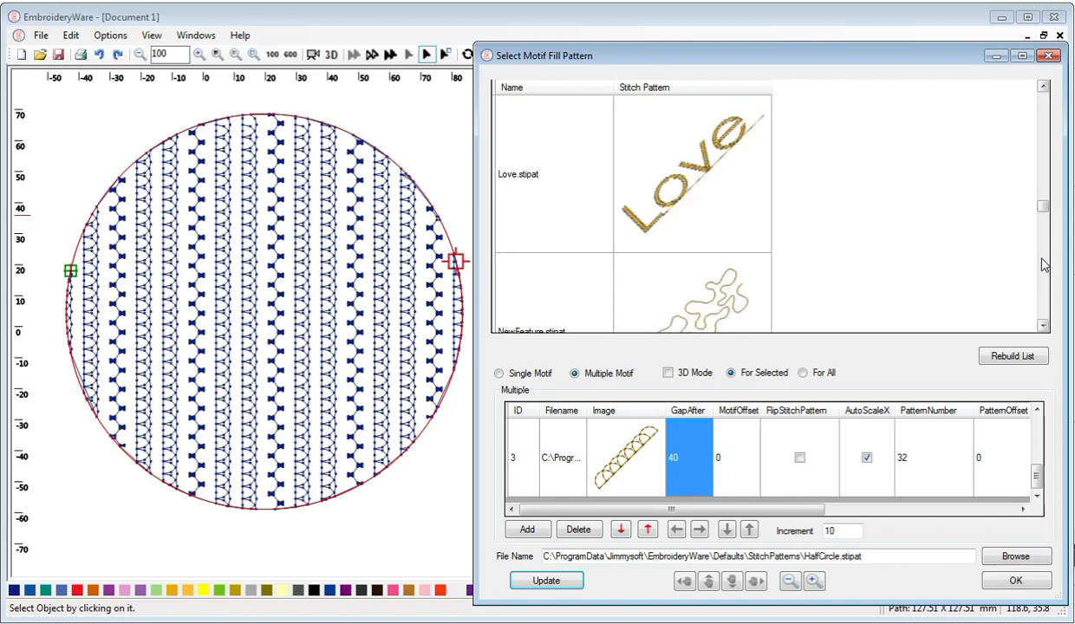
pyautogui.scroll(-1, 1043, 266)
pyautogui.scroll(1, 1011, 197)
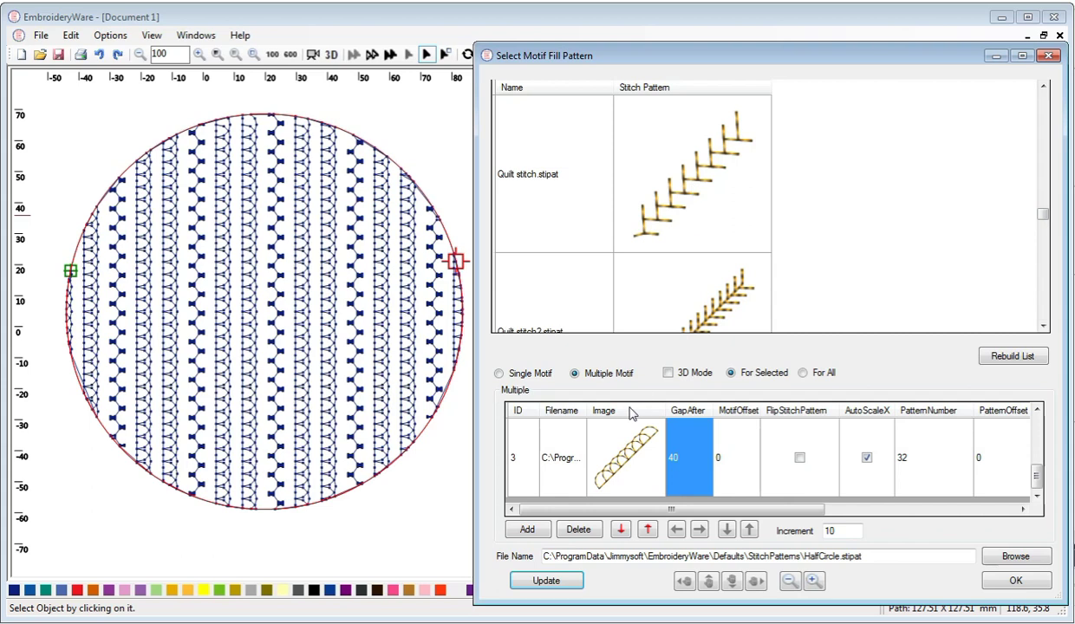
pyautogui.click(611, 425)
pyautogui.click(683, 189)
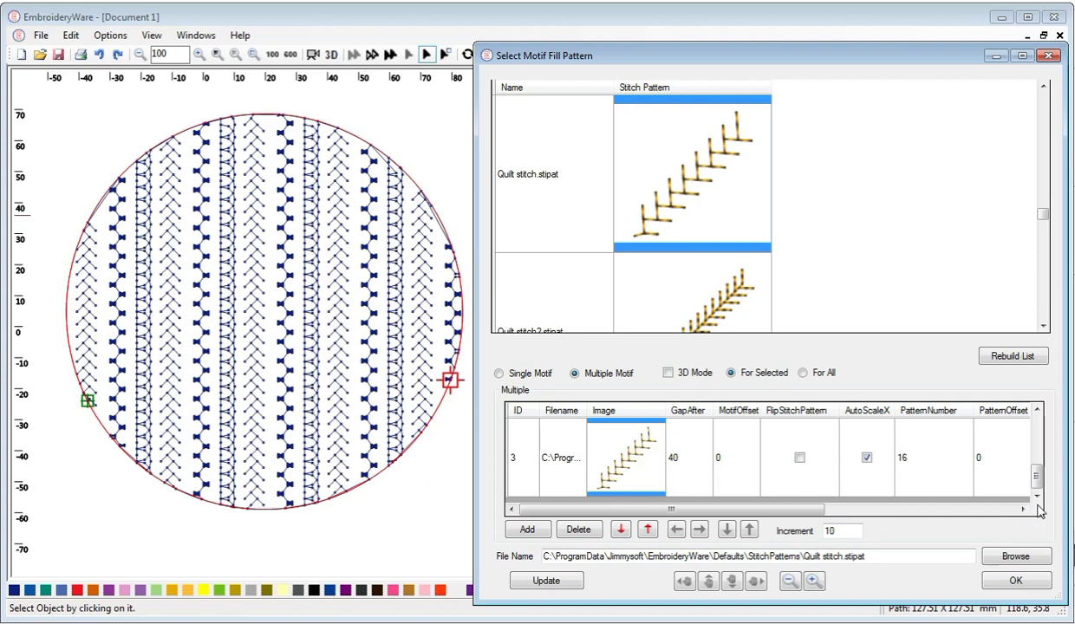
# - Add a fourth motif row and assign it the Quilt stitch3.stipat stitch pattern
pyautogui.click(526, 529)
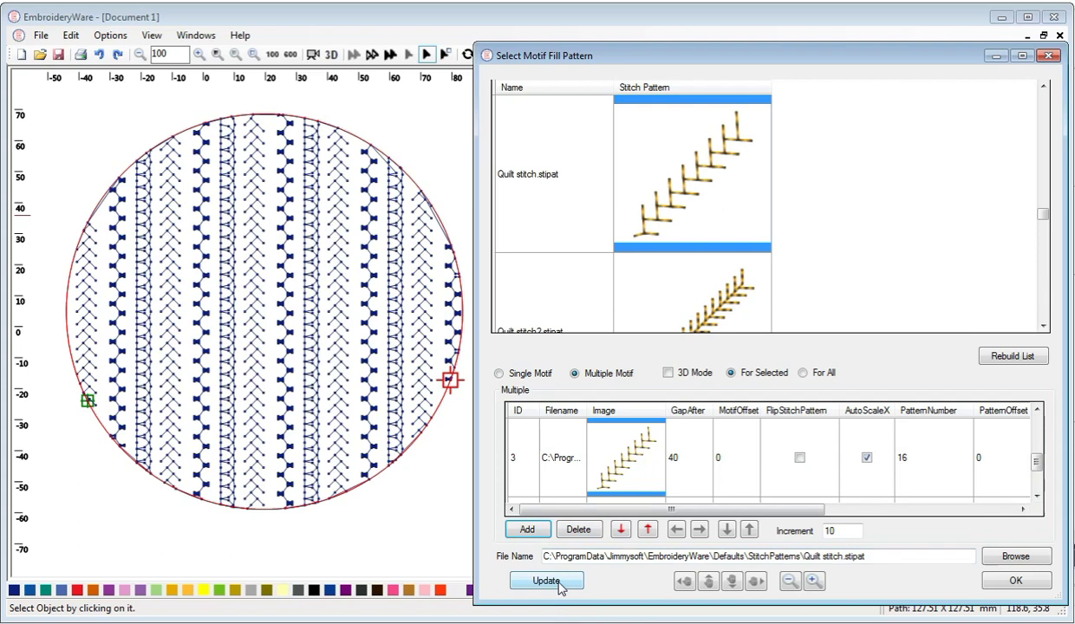
pyautogui.click(1036, 489)
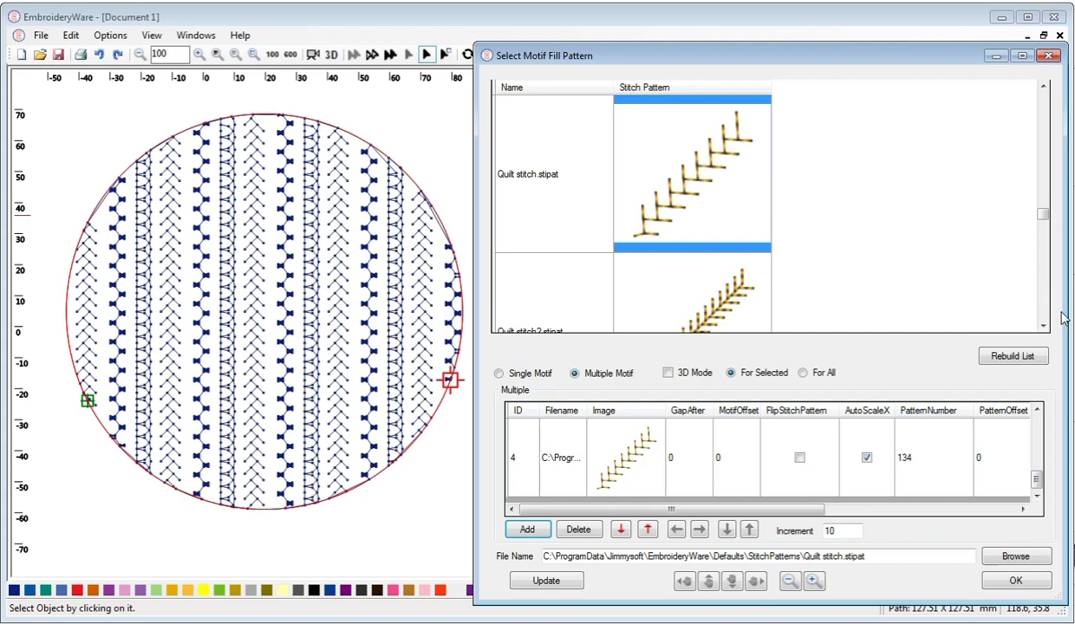
pyautogui.scroll(-2, 1010, 260)
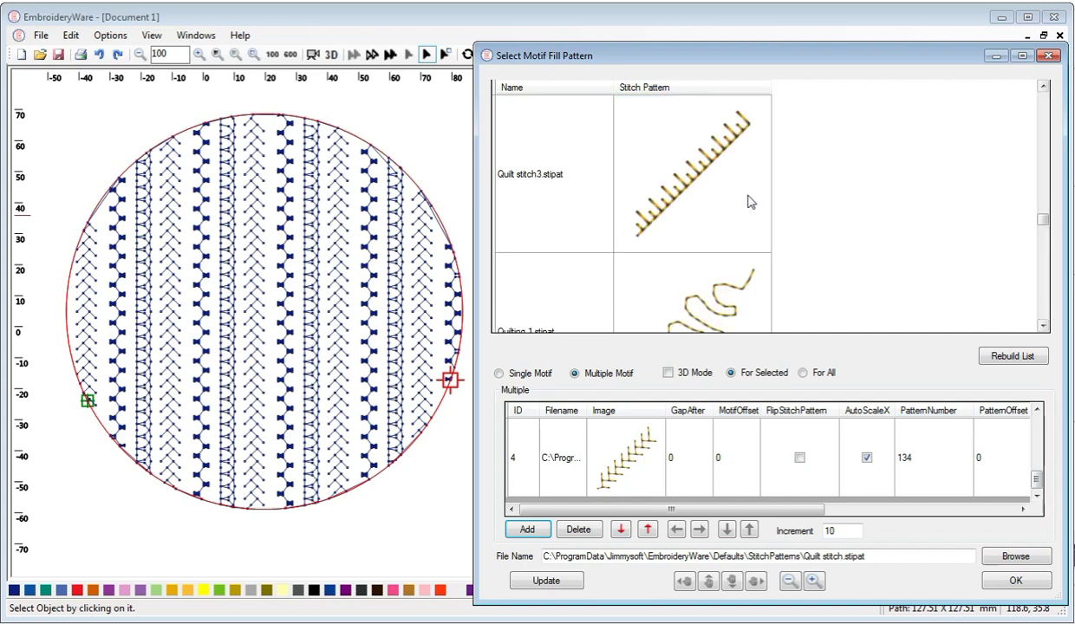
pyautogui.click(618, 460)
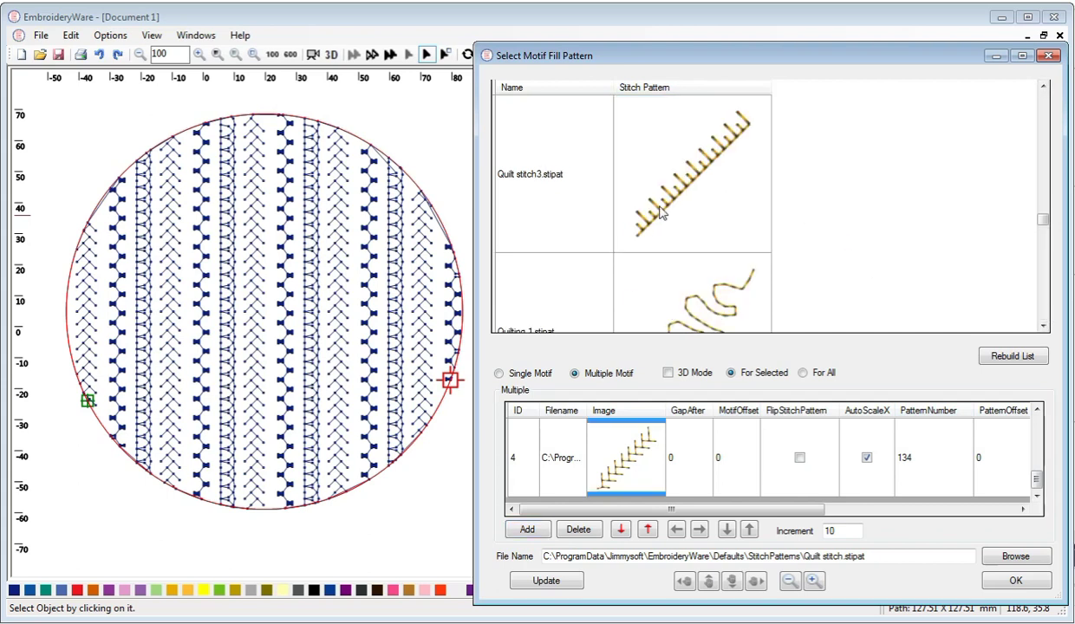
pyautogui.click(681, 191)
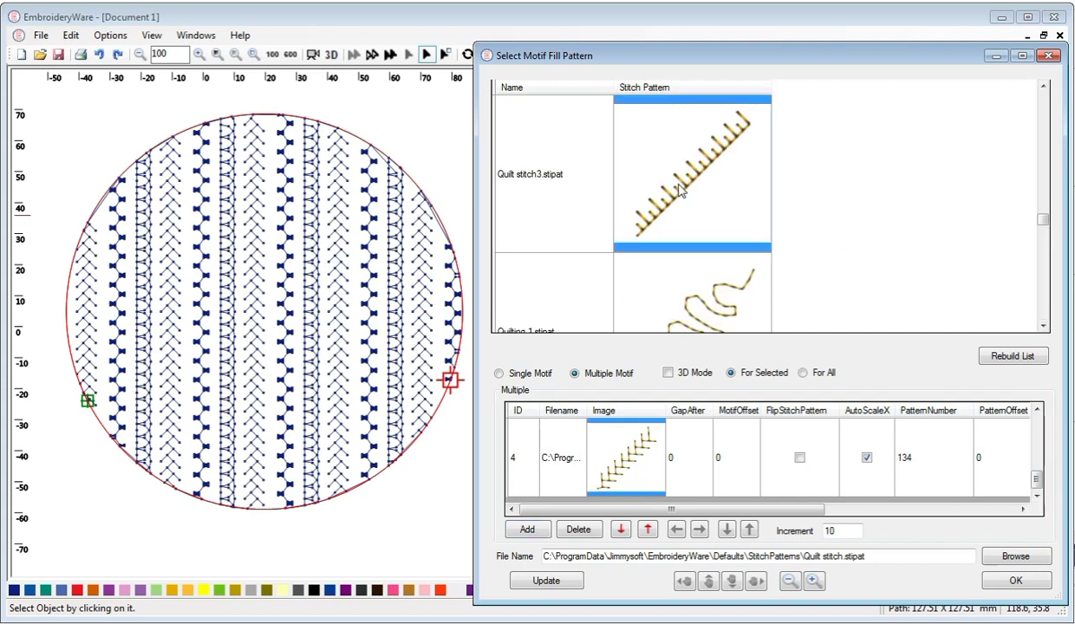
pyautogui.click(645, 464)
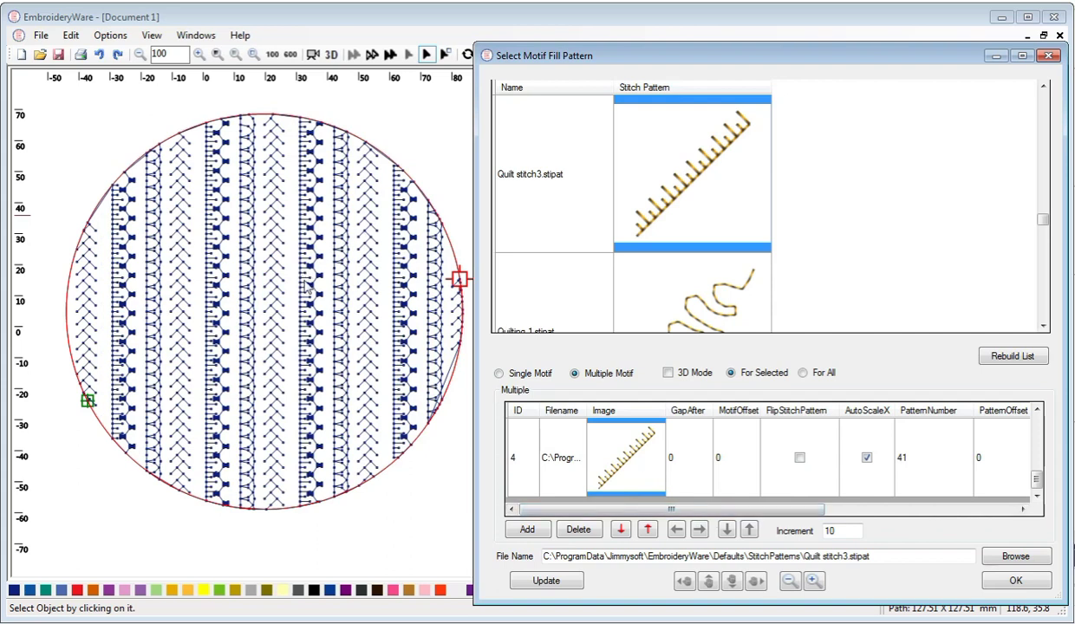
# - Set GapAfter to 40 for the Quilt stitch3 motif in the fourth row and update the fill
pyautogui.click(680, 473)
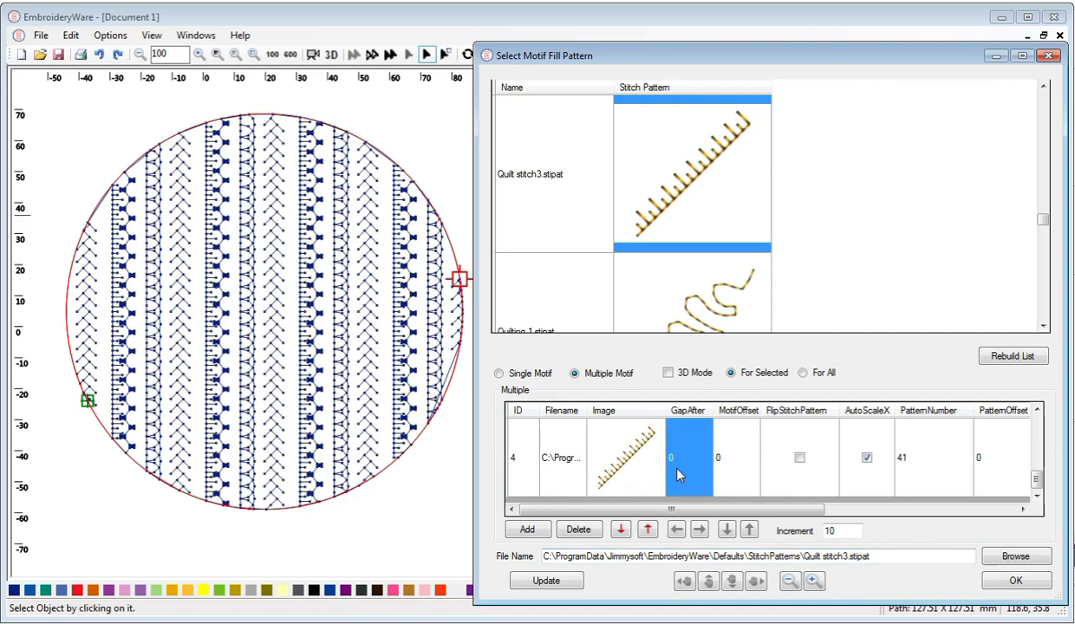
pyautogui.write('40')
pyautogui.click(557, 581)
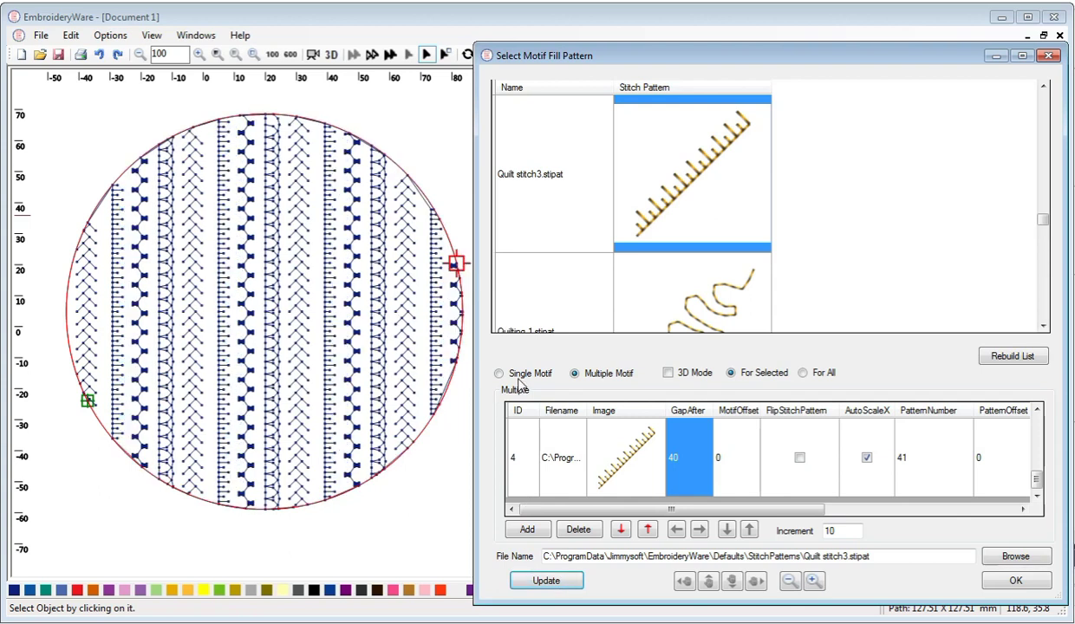
# - Reduce the fourth motif row's GapAfter to 10 in increments of 10
pyautogui.click(677, 533)
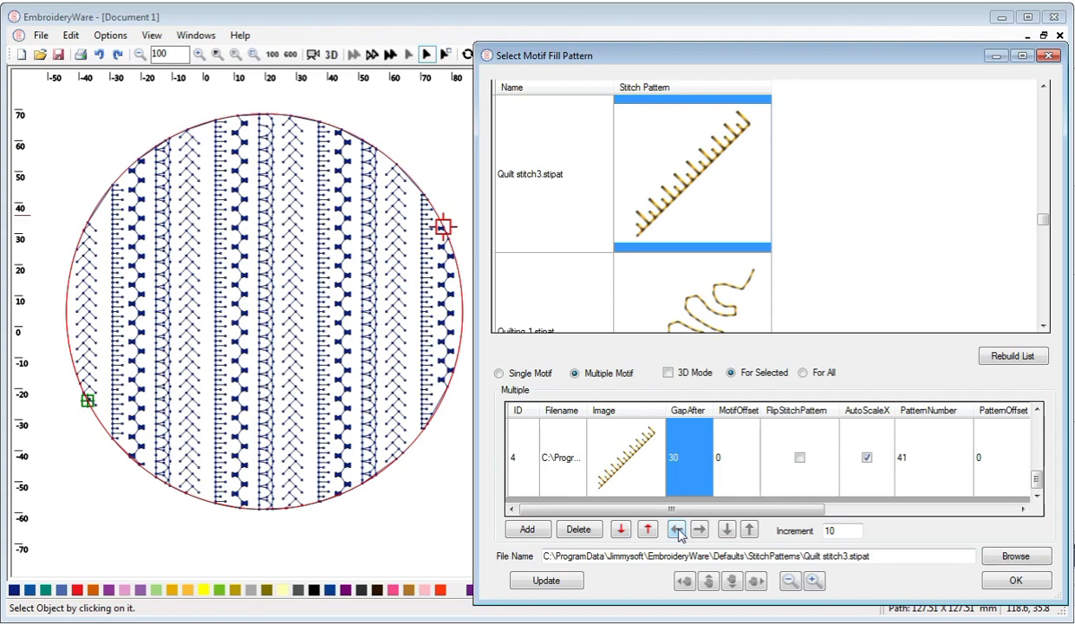
pyautogui.click(677, 533)
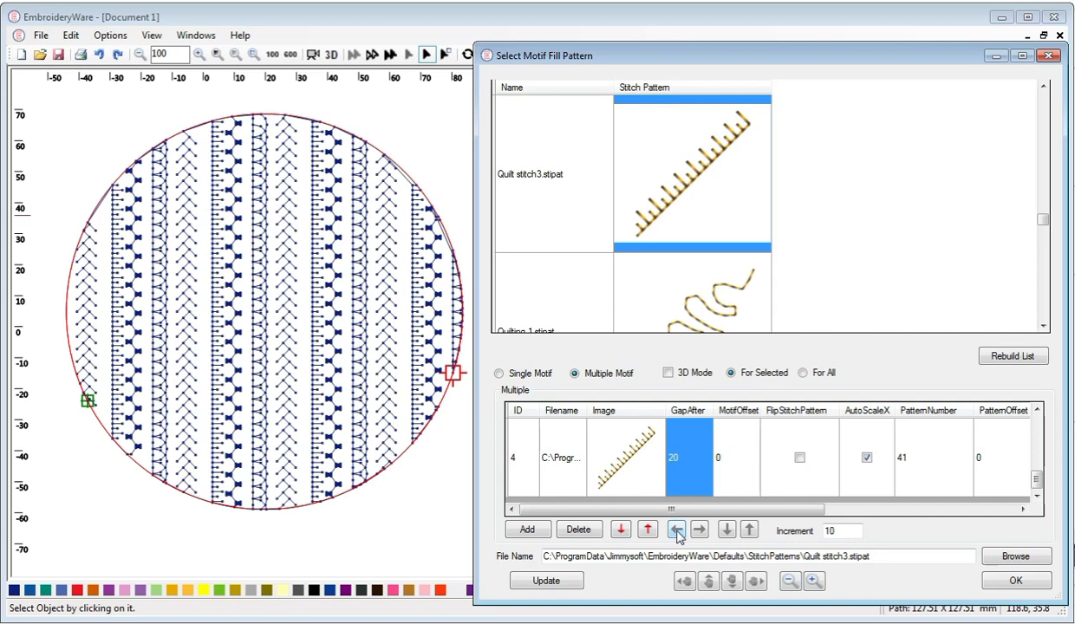
pyautogui.click(677, 533)
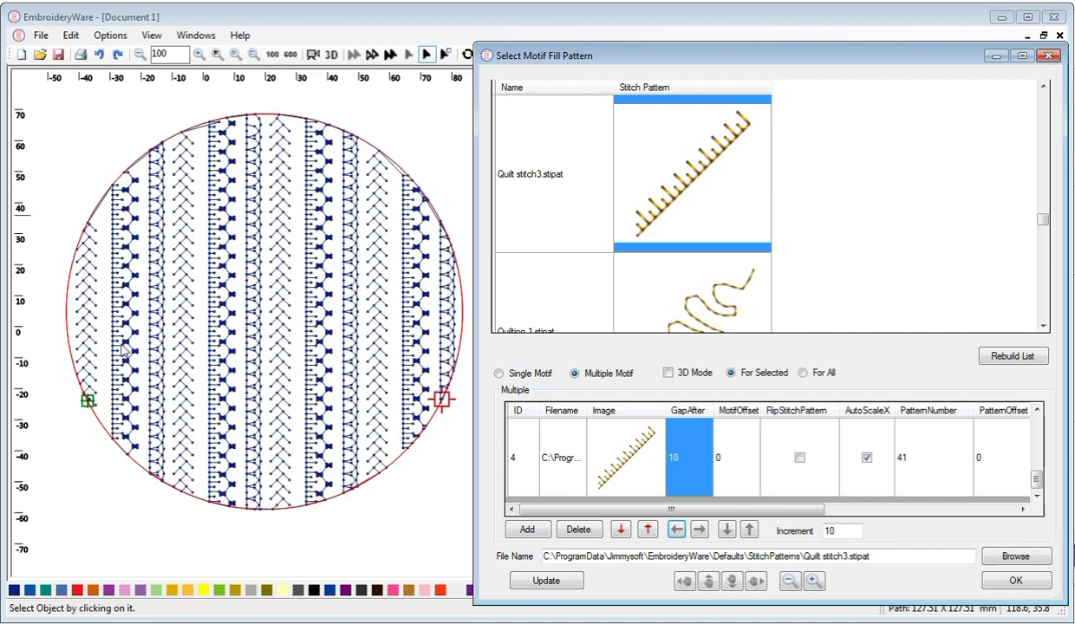
# - Increase the fourth motif row's GapAfter to 50 in increments of 10
pyautogui.click(700, 530)
pyautogui.click(702, 532)
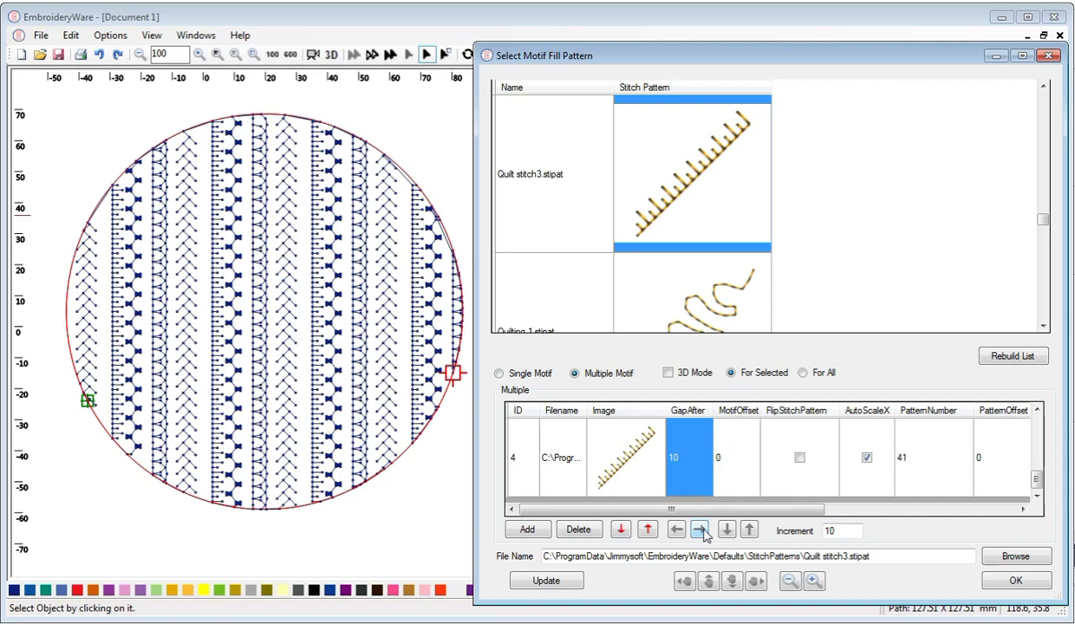
pyautogui.click(702, 532)
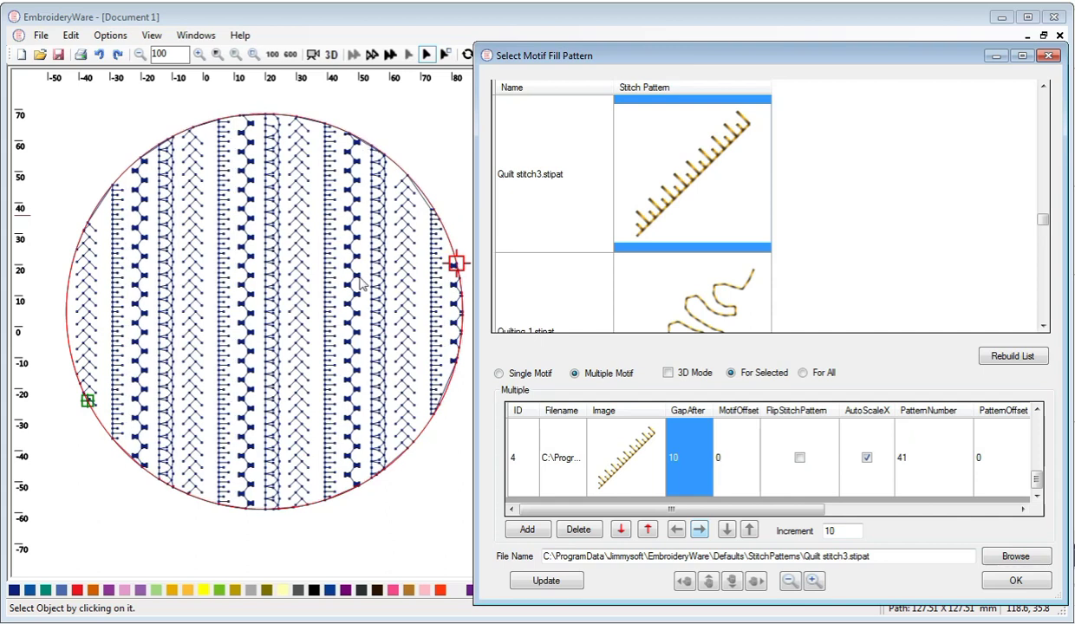
pyautogui.click(732, 472)
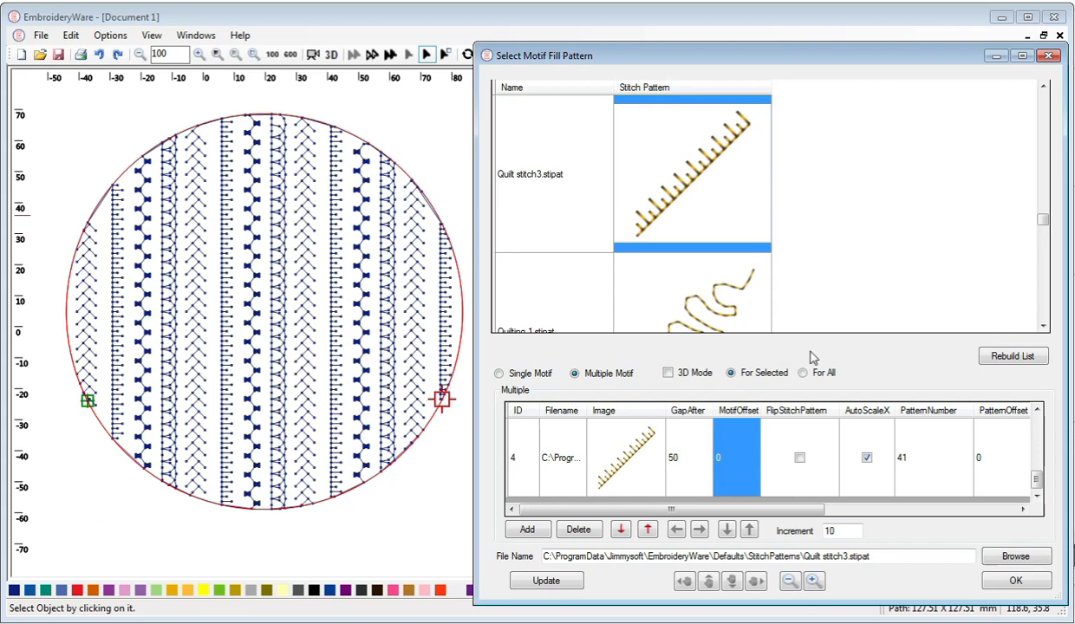
# - Preview the motif fill in 3D and examine the pattern offset and scale settings of the motif rows
pyautogui.click(667, 373)
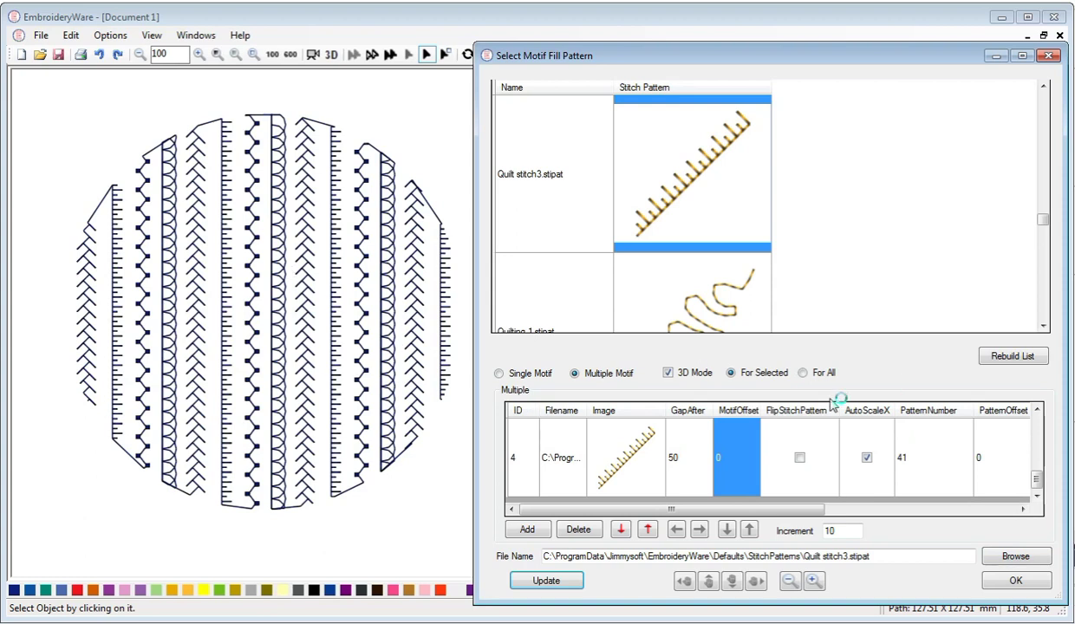
pyautogui.click(919, 509)
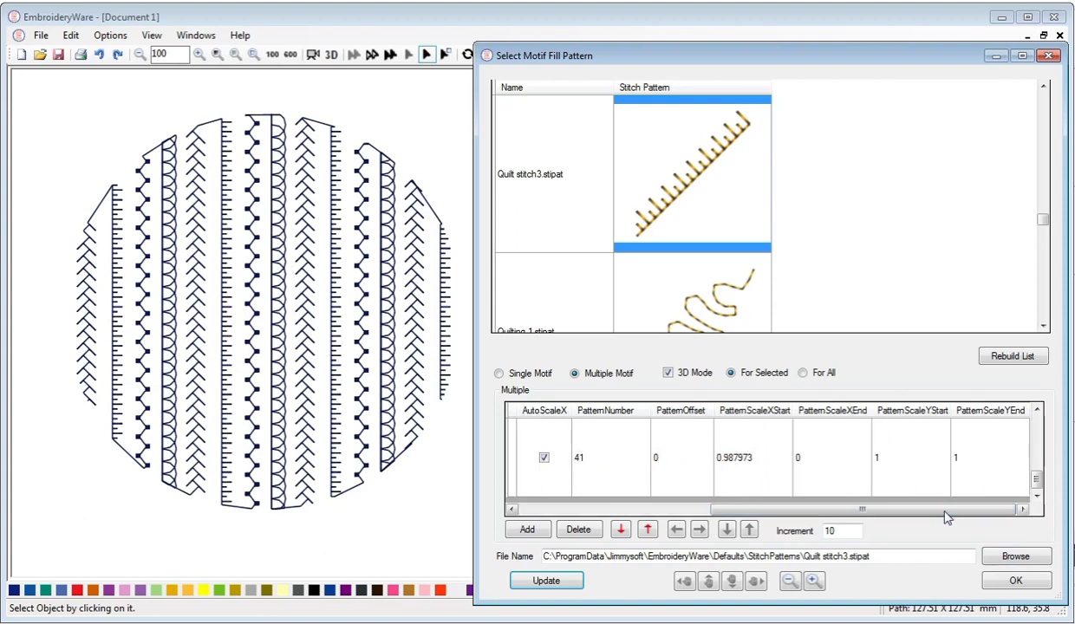
pyautogui.moveTo(943, 512); pyautogui.dragTo(900, 499)
pyautogui.moveTo(810, 524); pyautogui.dragTo(971, 509)
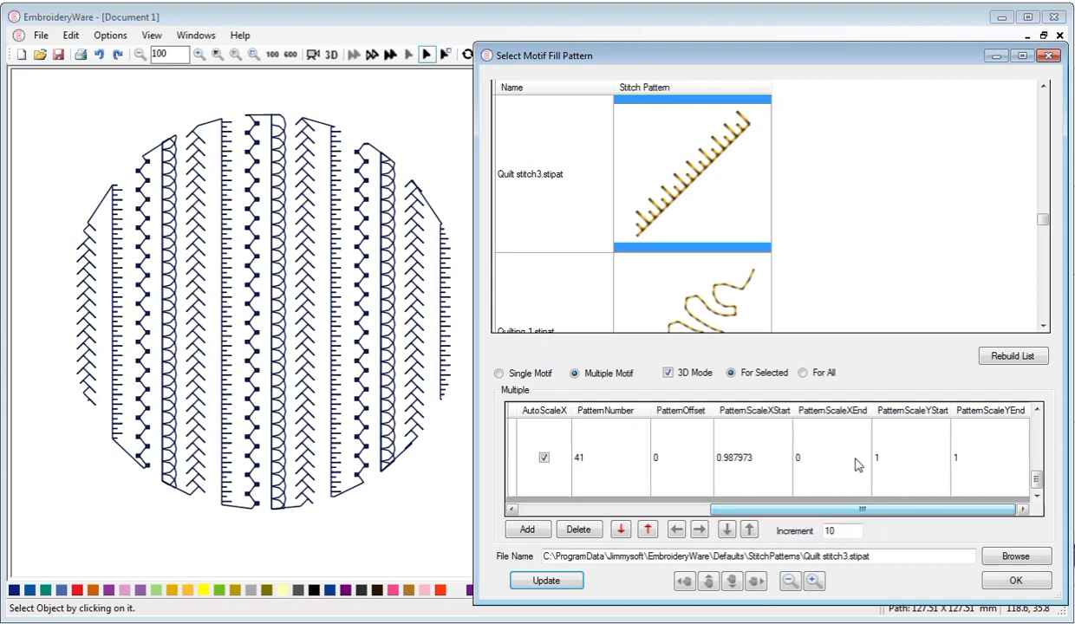
pyautogui.moveTo(1038, 481); pyautogui.dragTo(1038, 425)
pyautogui.moveTo(828, 529); pyautogui.dragTo(773, 526)
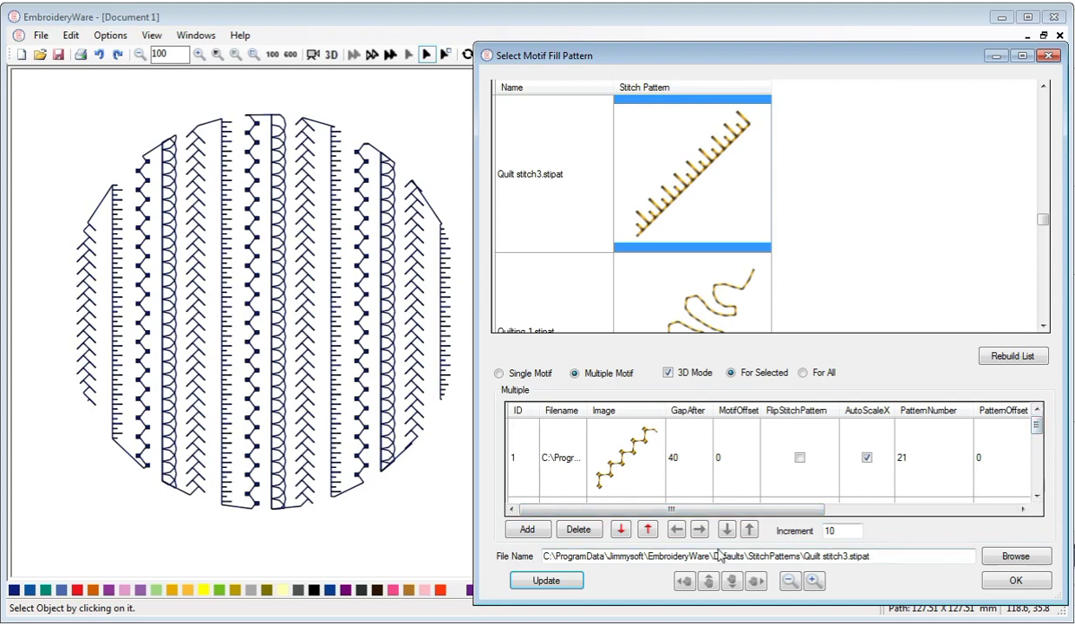
# - Turn off 3D mode, enable FlipStitchPattern for the fourth motif row and update the fill
pyautogui.click(667, 374)
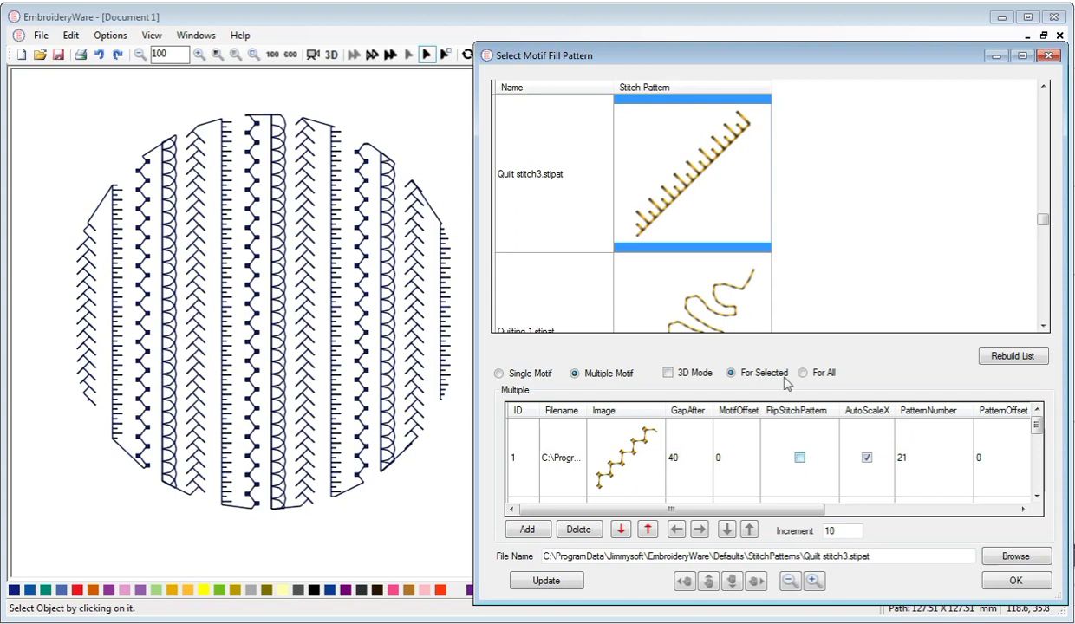
pyautogui.click(1037, 481)
pyautogui.click(1037, 480)
pyautogui.click(1038, 466)
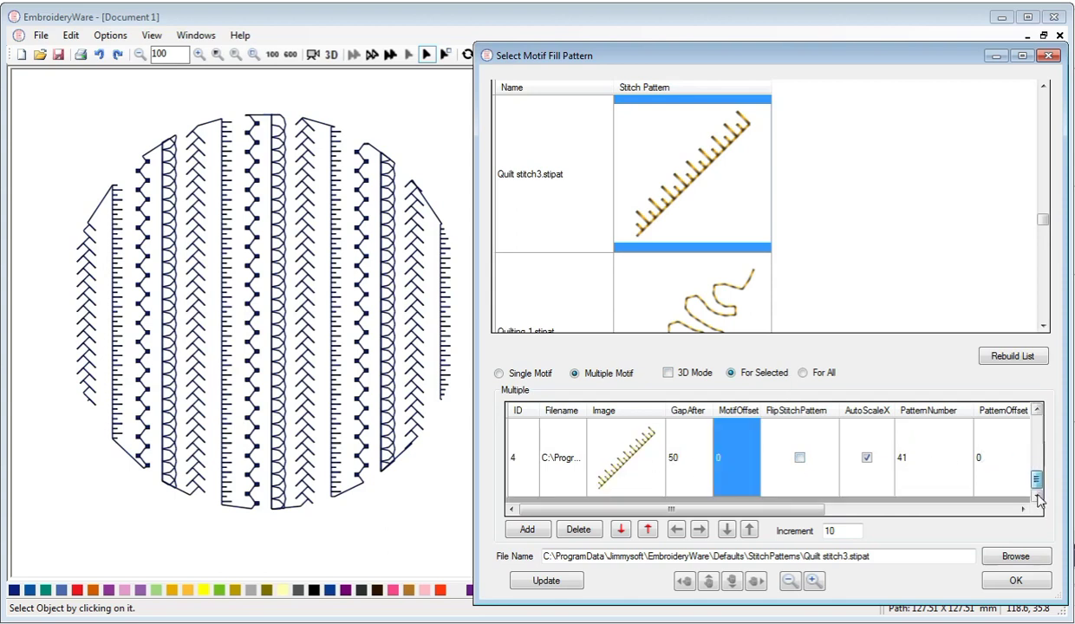
pyautogui.click(801, 461)
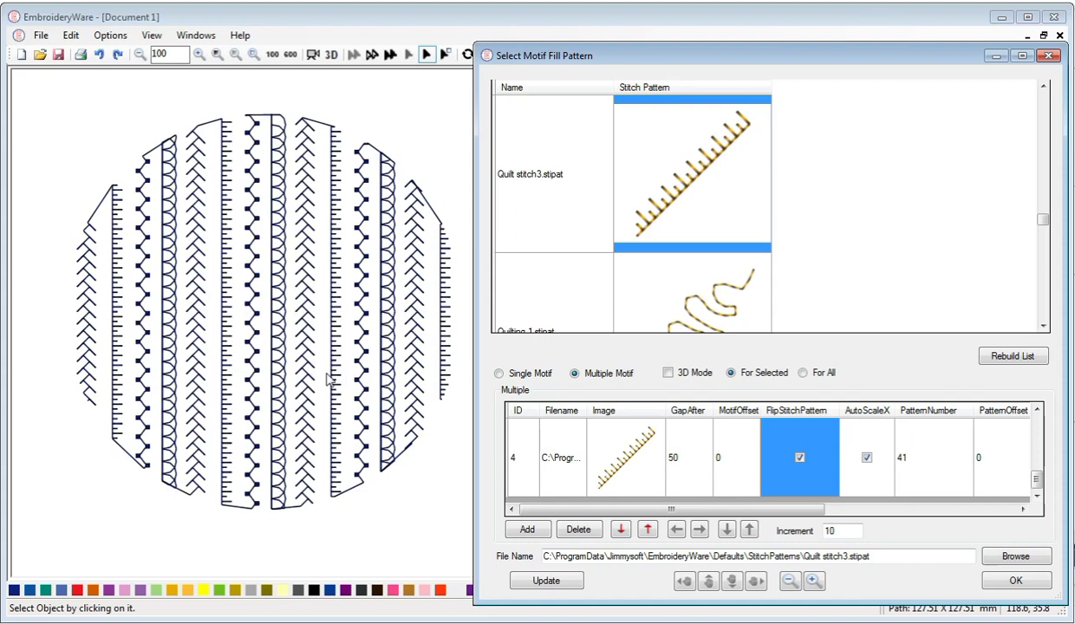
pyautogui.click(546, 580)
pyautogui.click(340, 382)
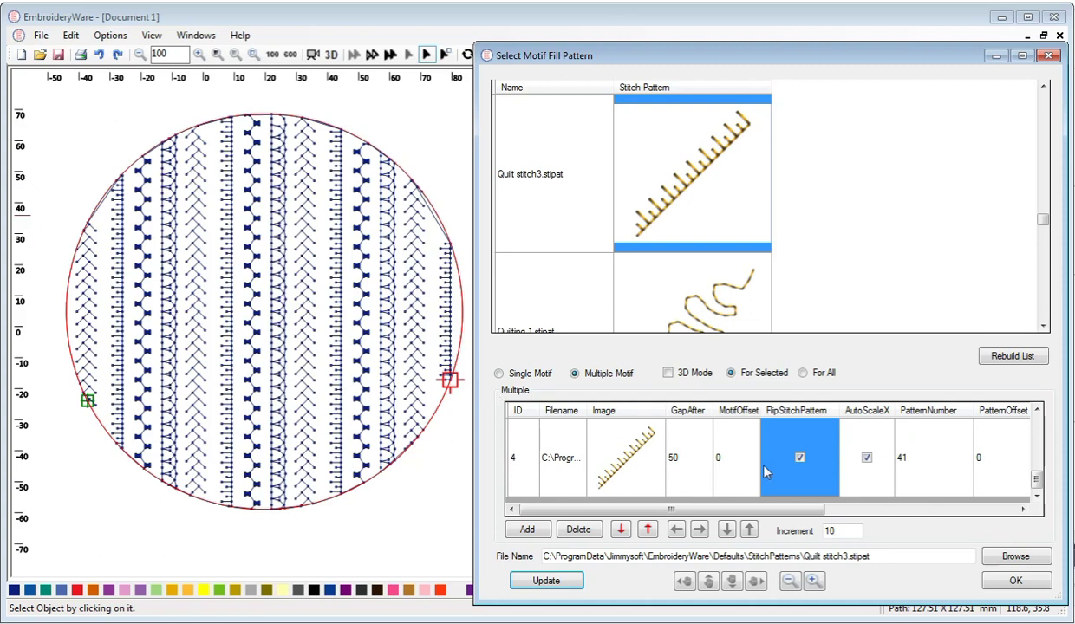
# - Accept the motif settings, then recolor the filled circle light orange and display it in 3D
pyautogui.click(788, 583)
pyautogui.click(788, 582)
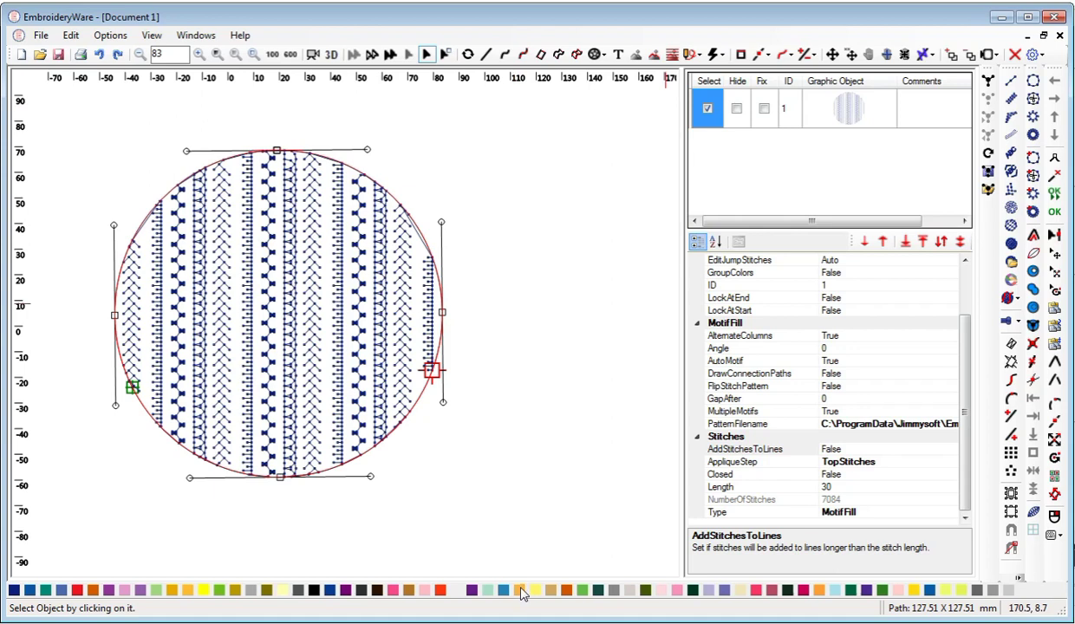
pyautogui.click(329, 55)
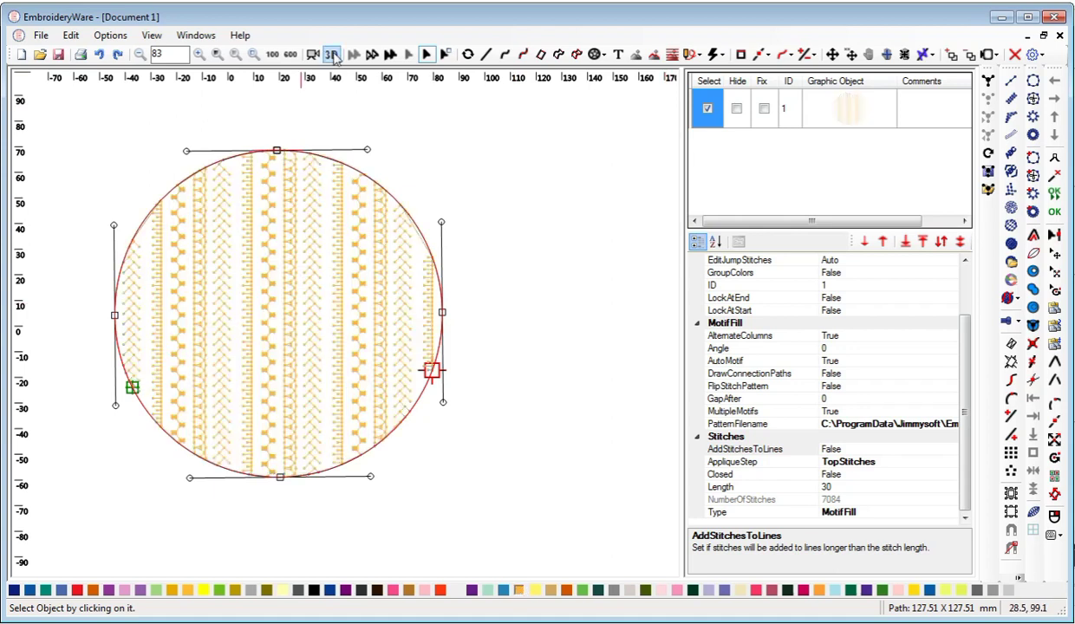